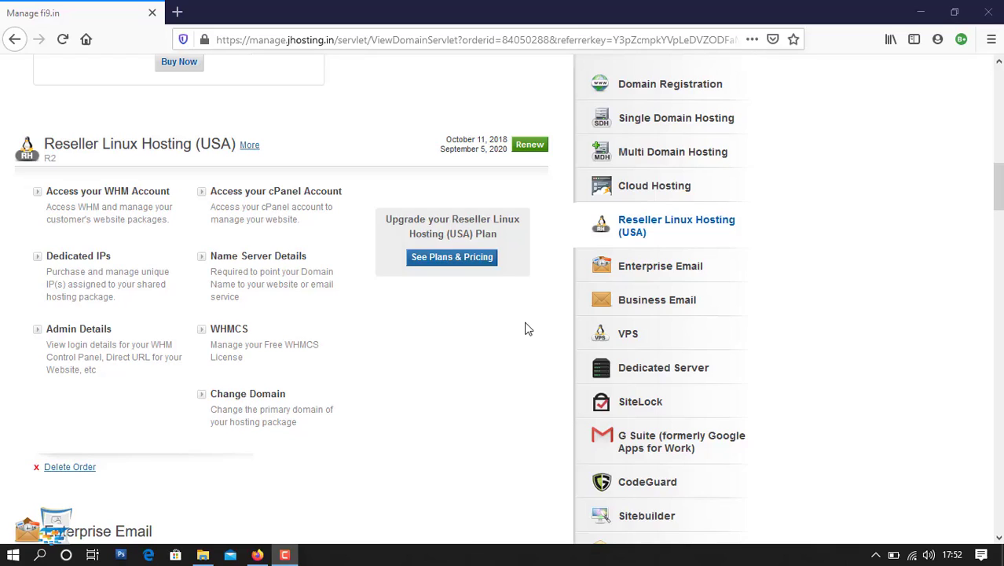
Step: Try cPanel from the hosting panel past the insecure-connection warning, then close the failed login window
left_click(251, 233)
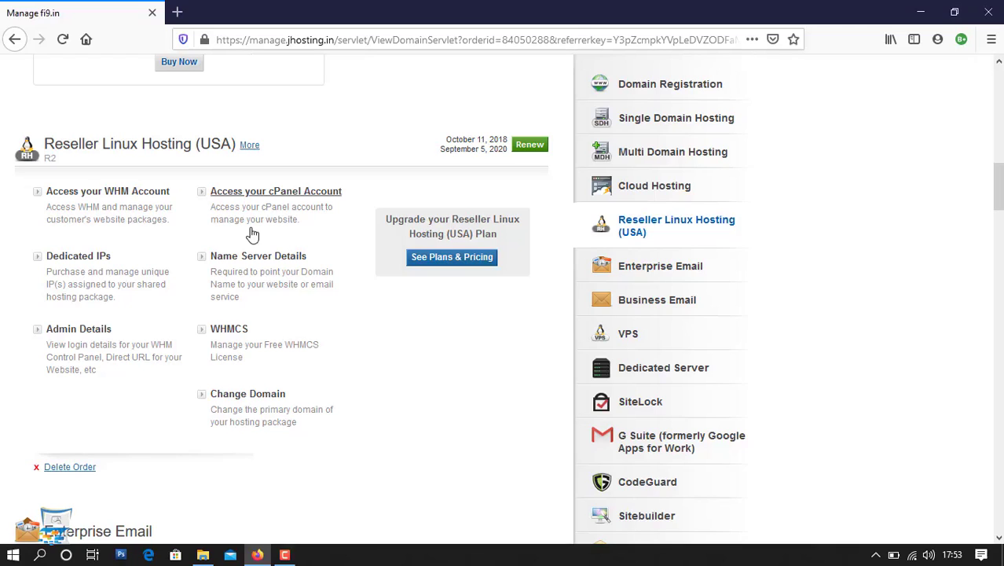
left_click(274, 196)
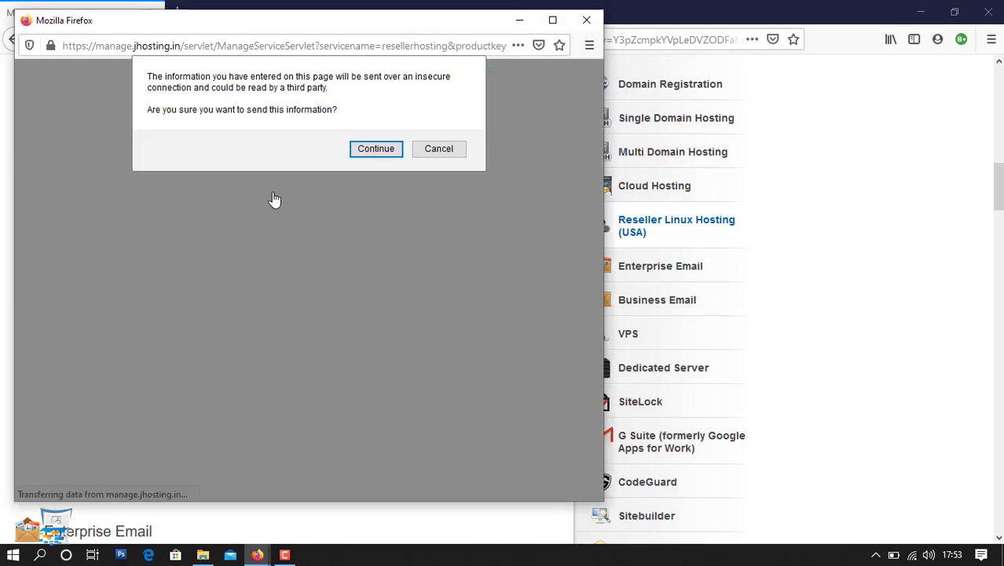
left_click(370, 151)
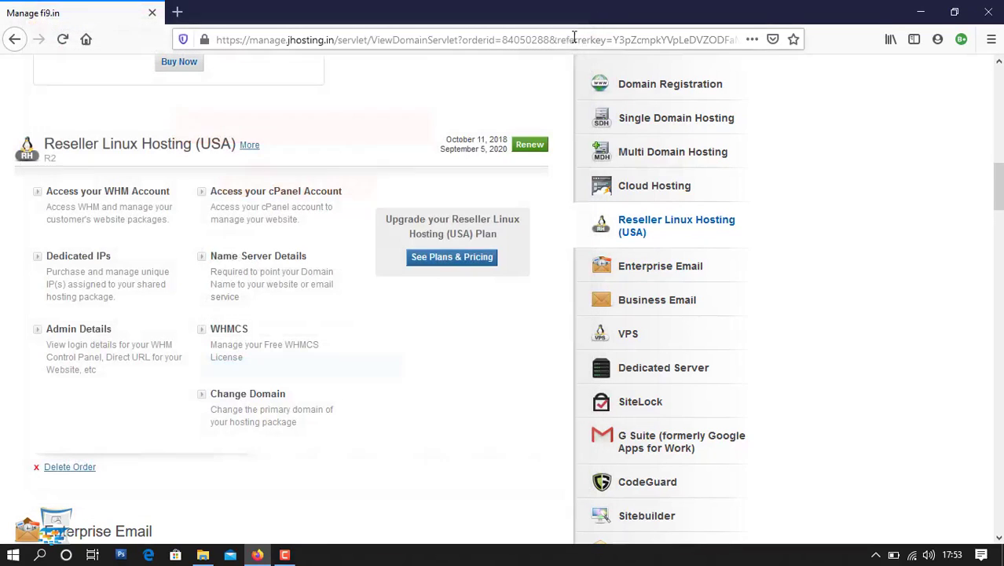
left_click(586, 20)
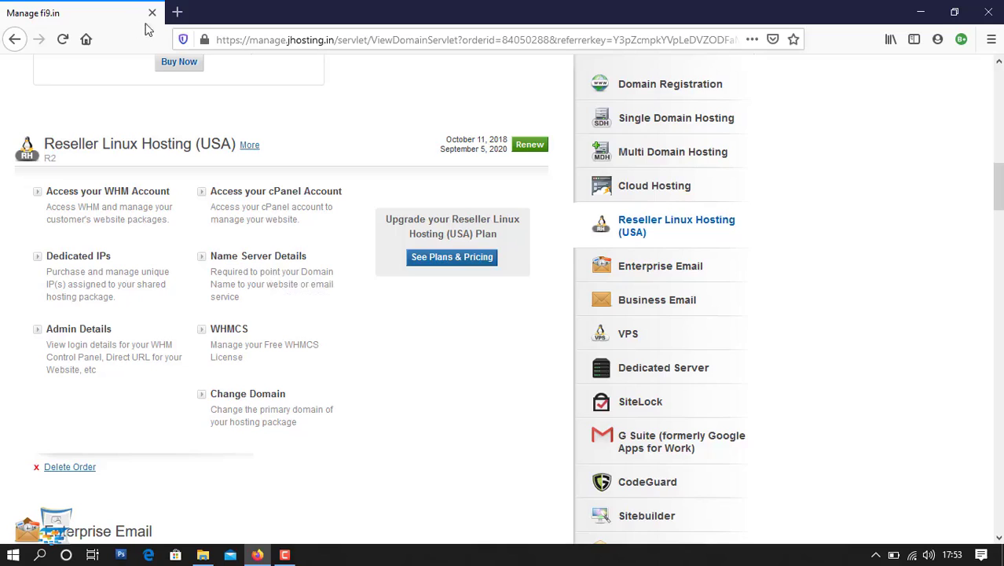
Step: Log in at aimsgraphics.in/cpanel in a new tab with the account username and password
left_click(177, 12)
type("aimsgraphics.in/")
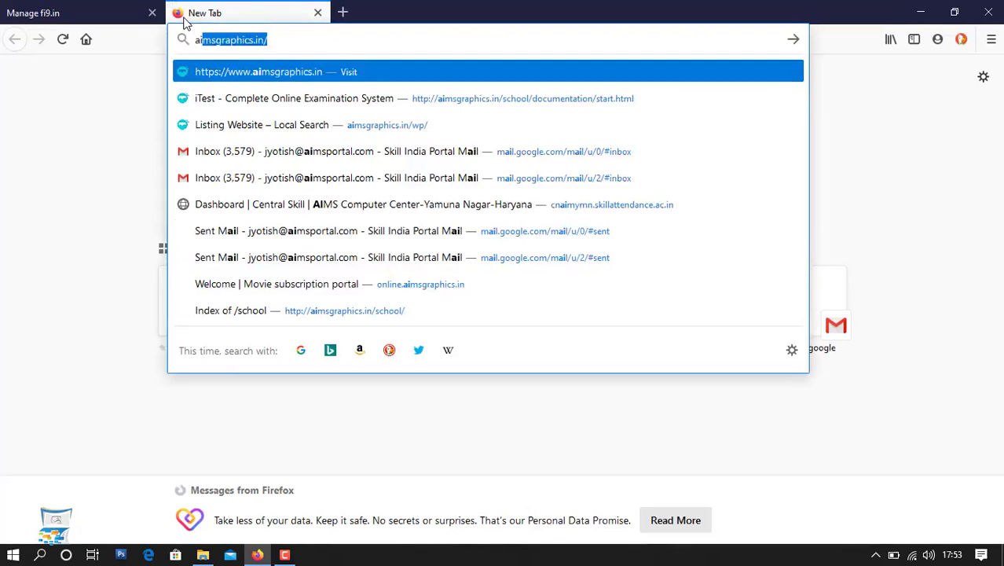
key("Right")
type("c")
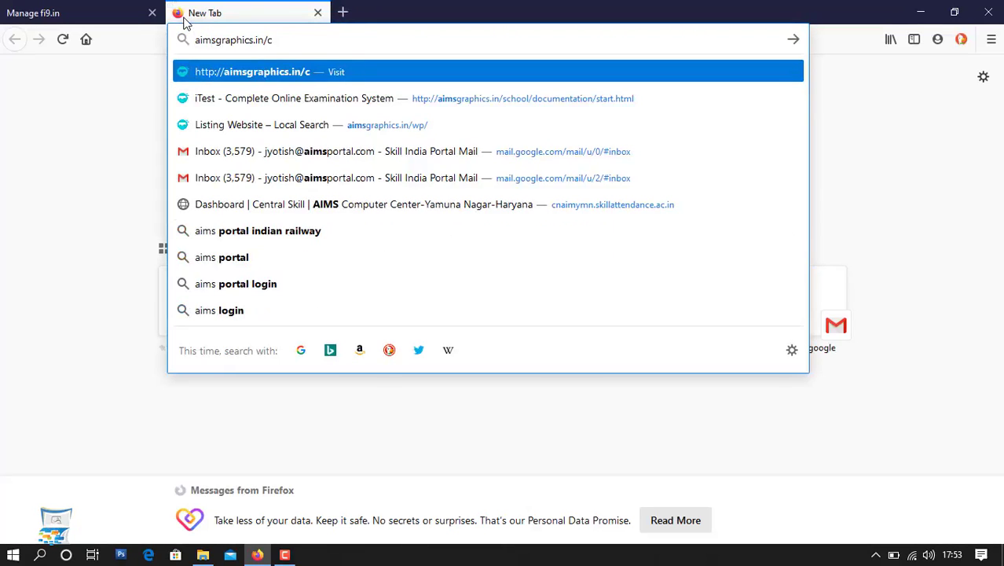
type("panel")
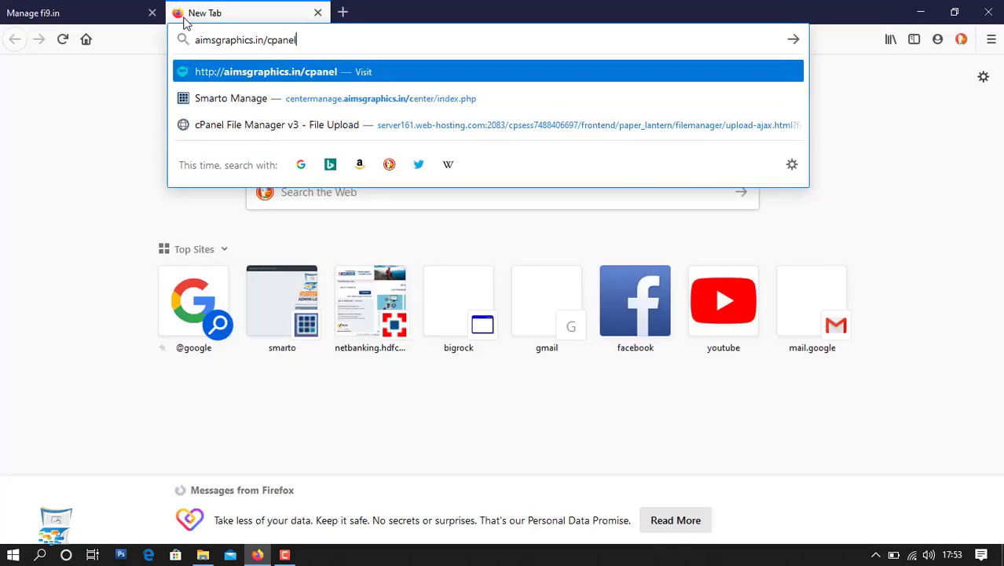
key("Return")
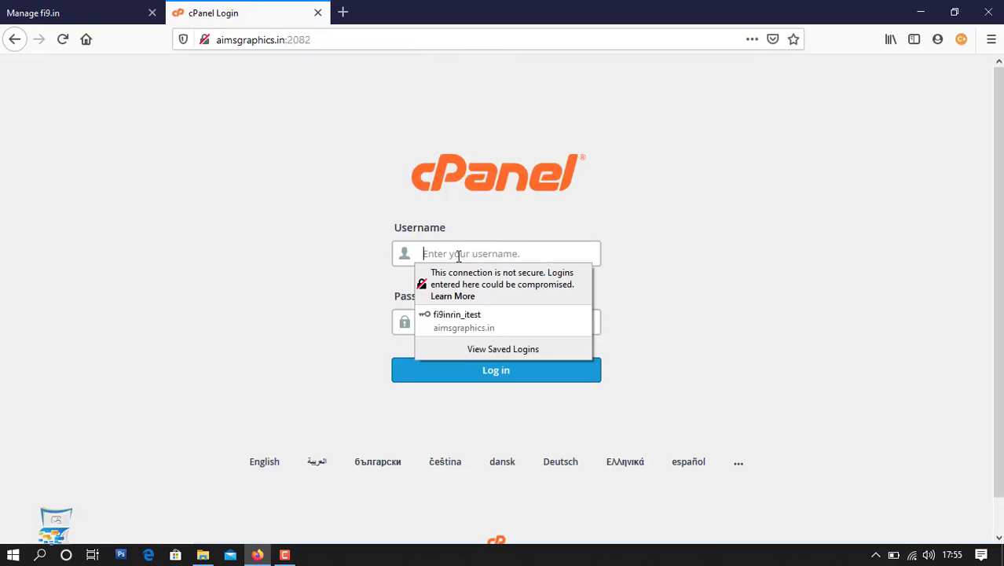
type("aims")
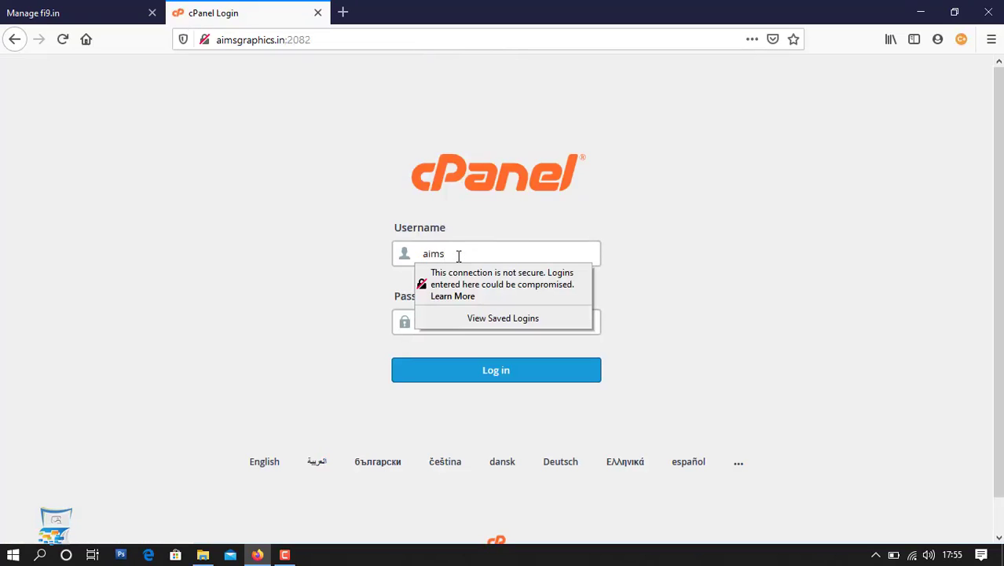
type("gr")
type("phics")
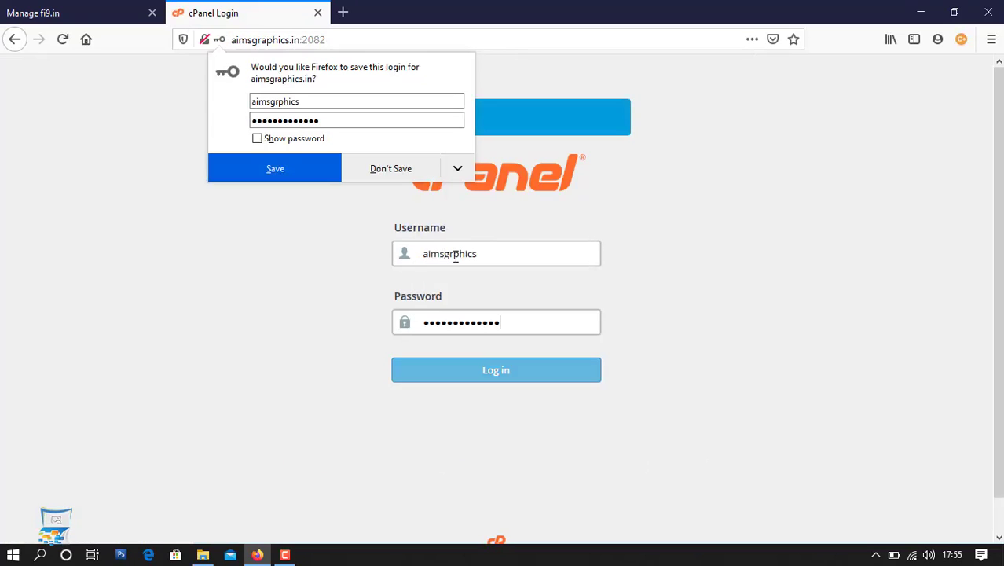
key("Return")
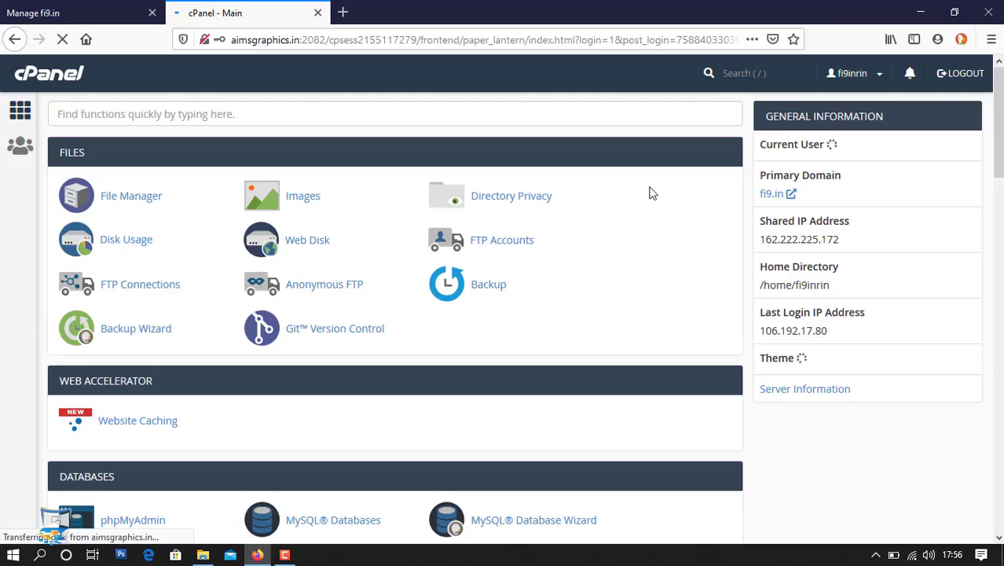
Step: Find the Software section on the cPanel dashboard and launch Softaculous Apps Installer
scroll(650, 194, "down", 1)
scroll(651, 193, "down", 15)
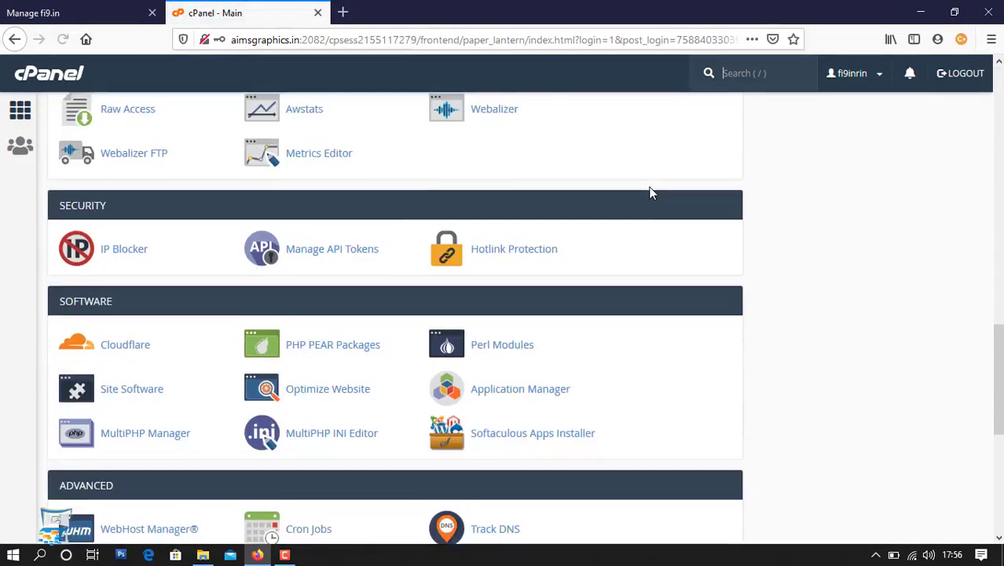
scroll(651, 193, "down", 3)
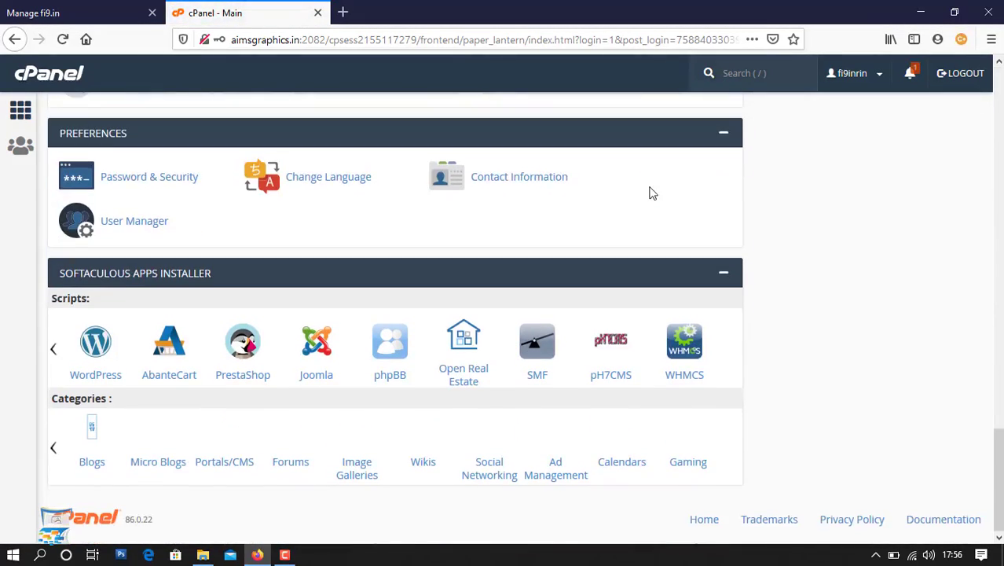
scroll(359, 288, "up", 5)
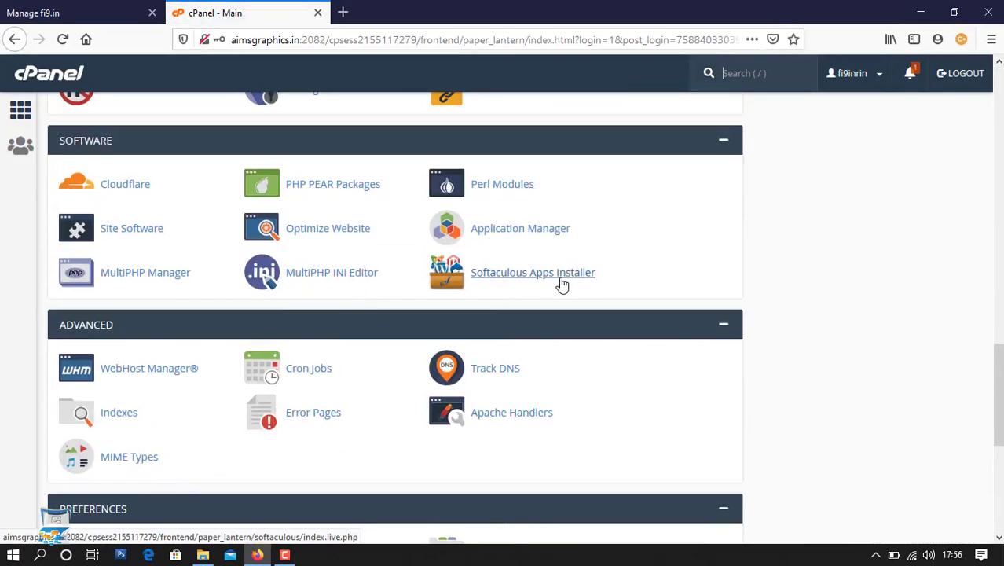
scroll(560, 281, "down", 5)
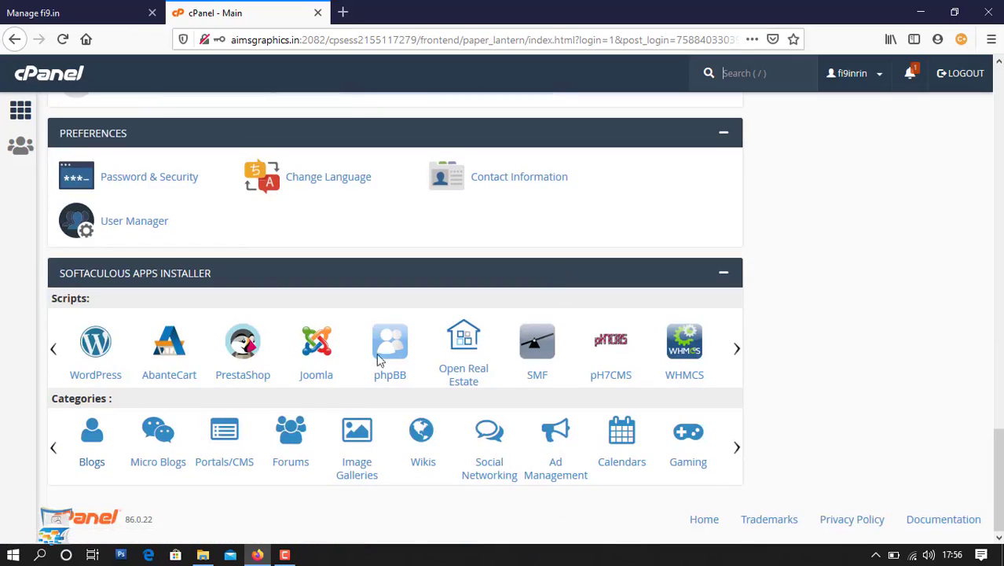
scroll(410, 354, "up", 5)
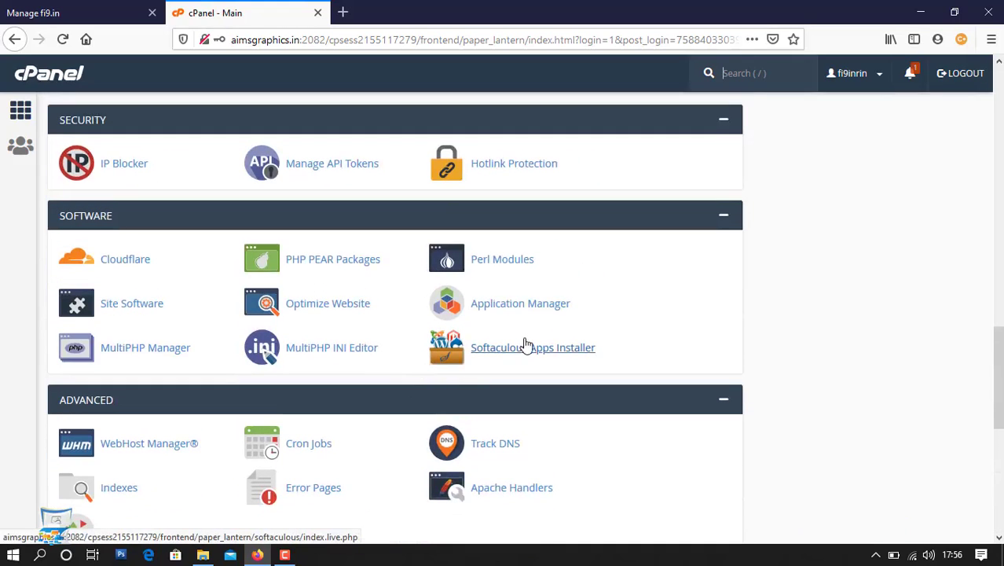
left_click(527, 347)
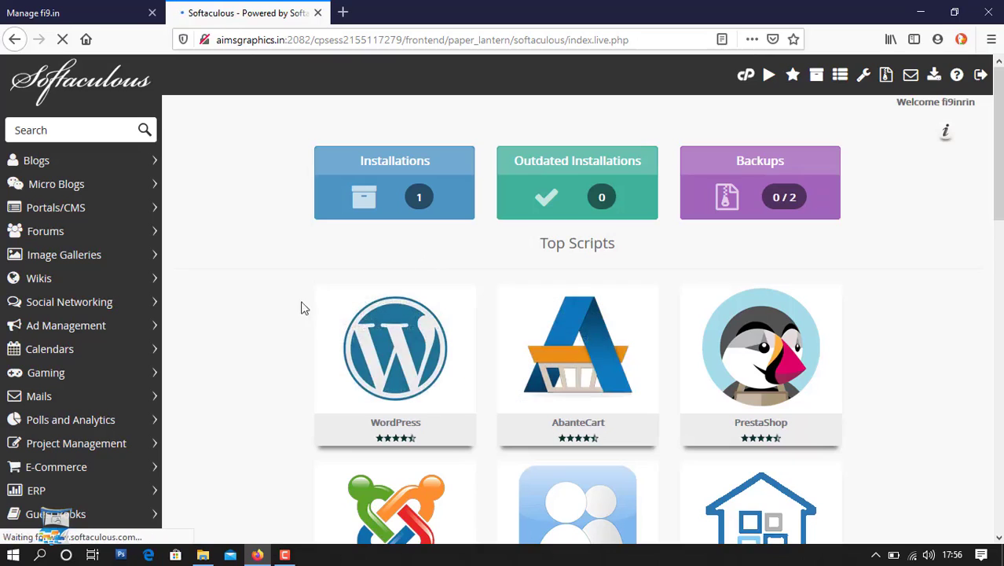
Step: Scroll through Softaculous Top Scripts and return to the top, with WordPress leading the list
scroll(253, 345, "down", 3)
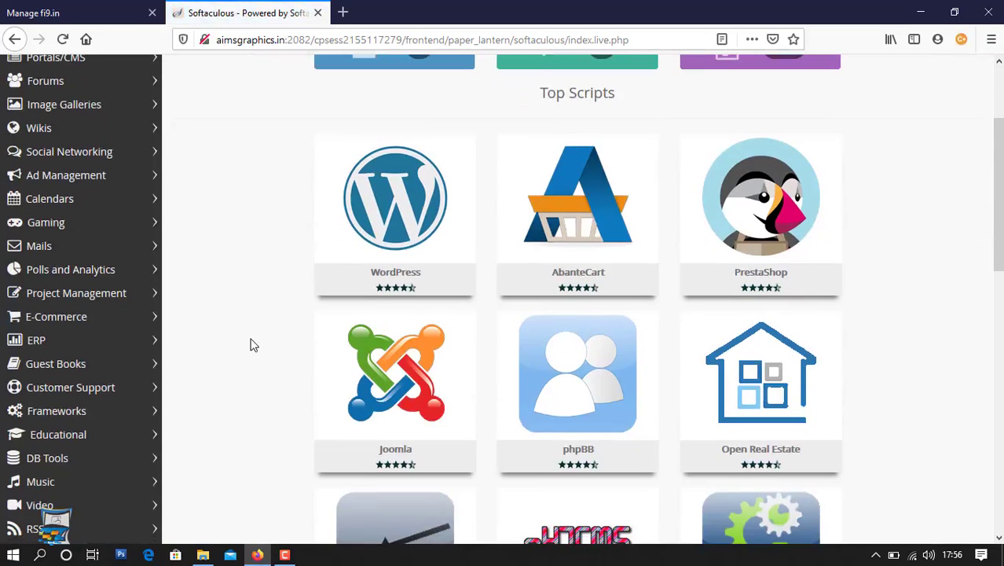
scroll(253, 345, "down", 5)
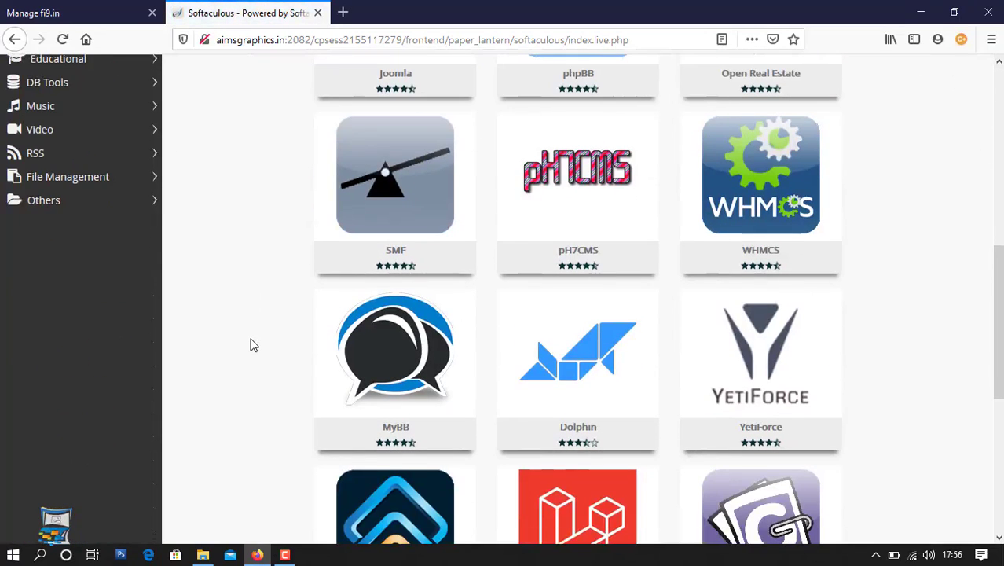
scroll(253, 345, "down", 6)
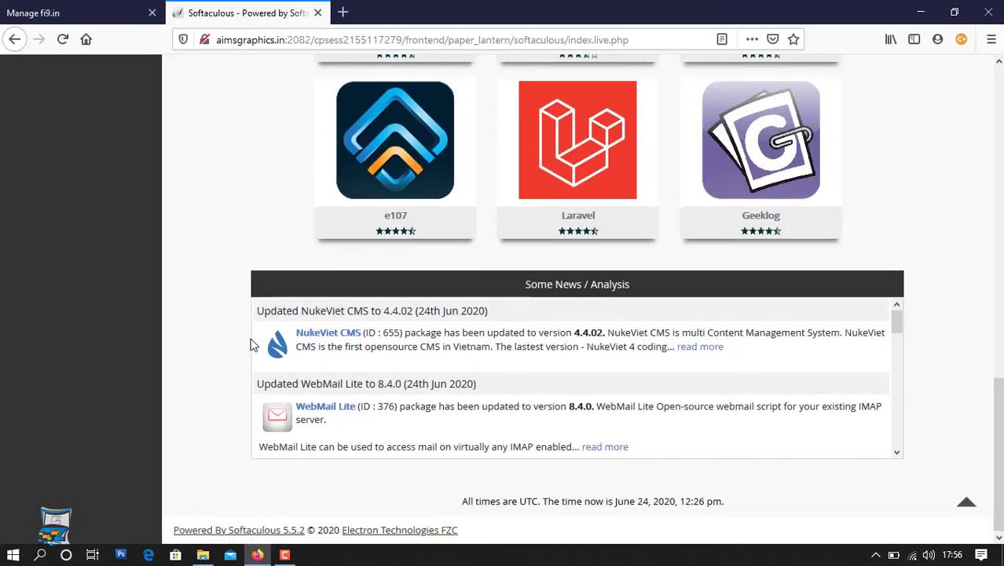
scroll(253, 345, "up", 9)
scroll(253, 344, "up", 4)
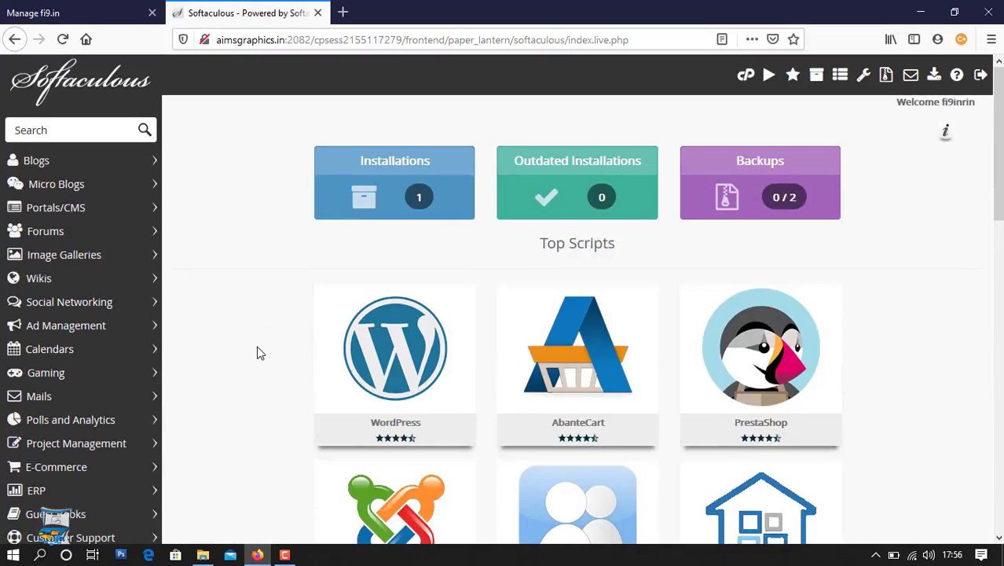
mouse_move(401, 368)
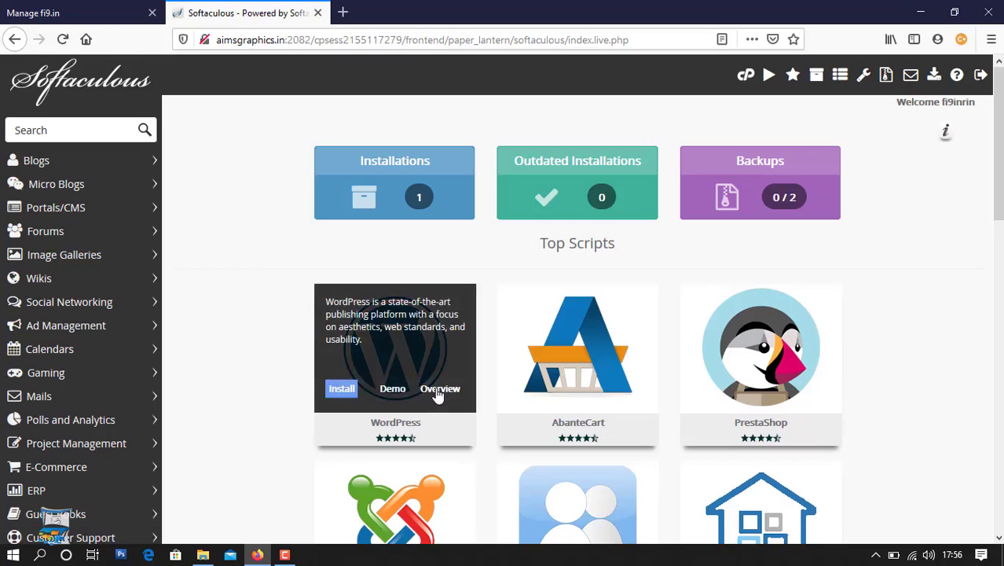
Step: Open WordPress in Softaculous and start a new install with version 5.4.2
left_click(434, 389)
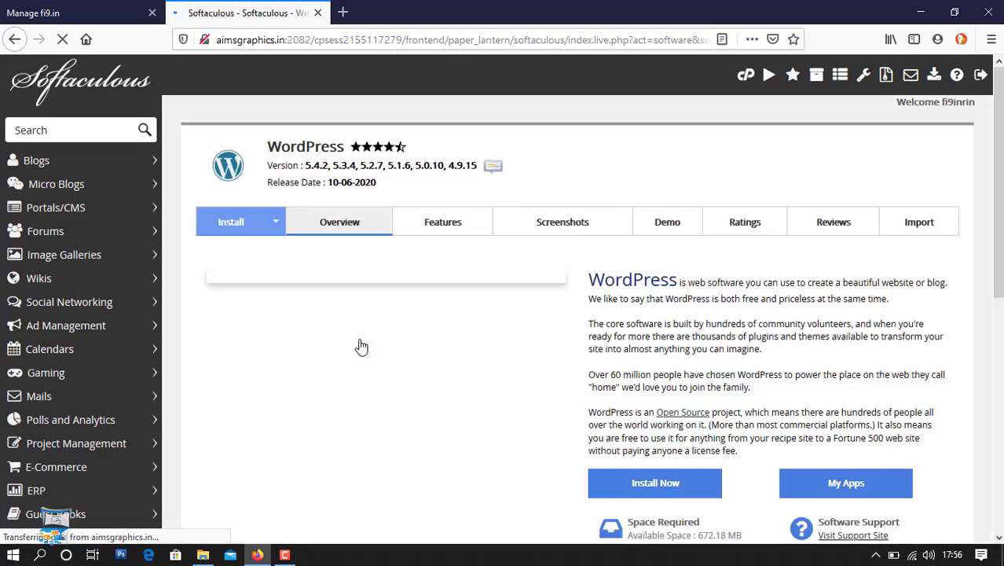
left_click(653, 484)
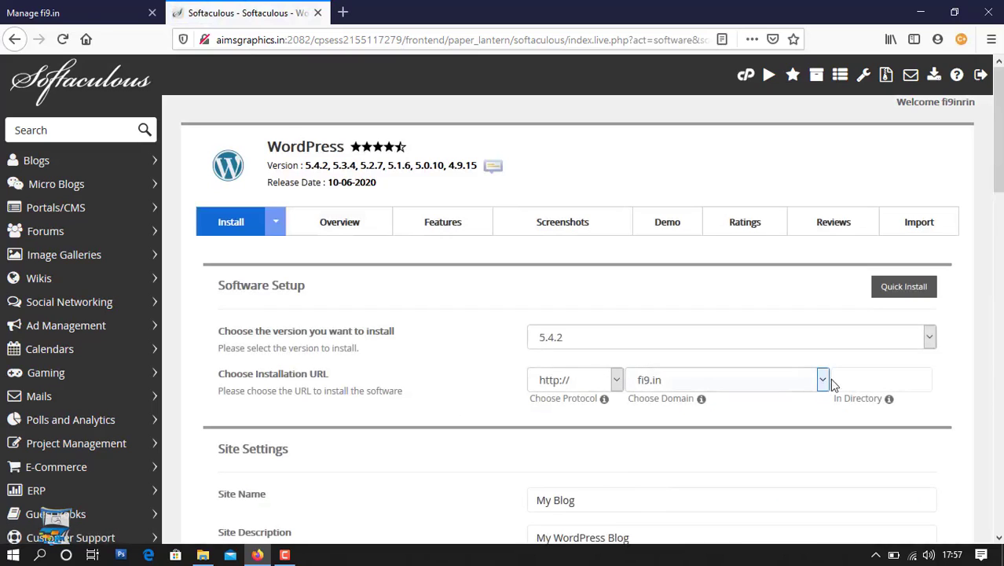
left_click(626, 340)
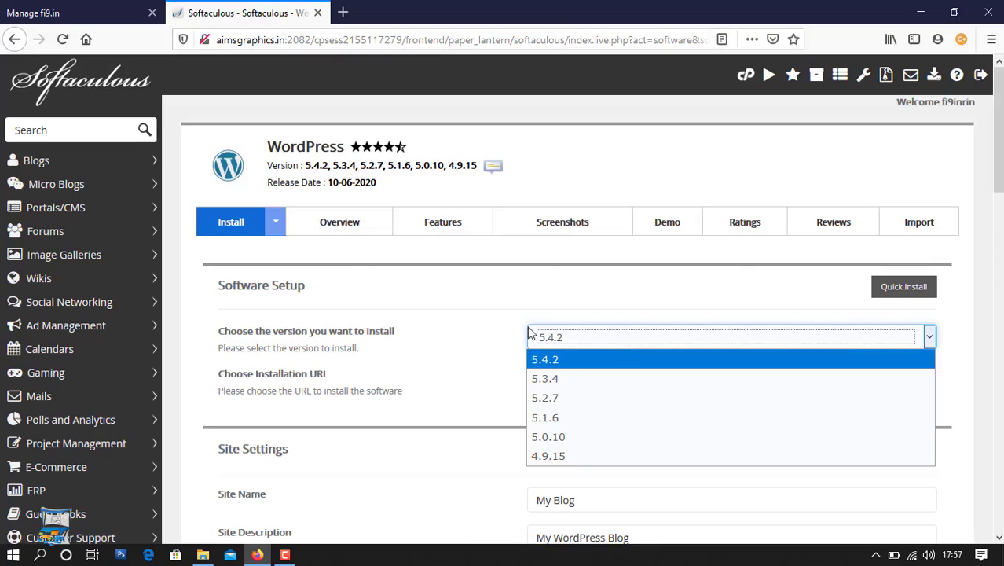
left_click(505, 320)
scroll(503, 315, "down", 3)
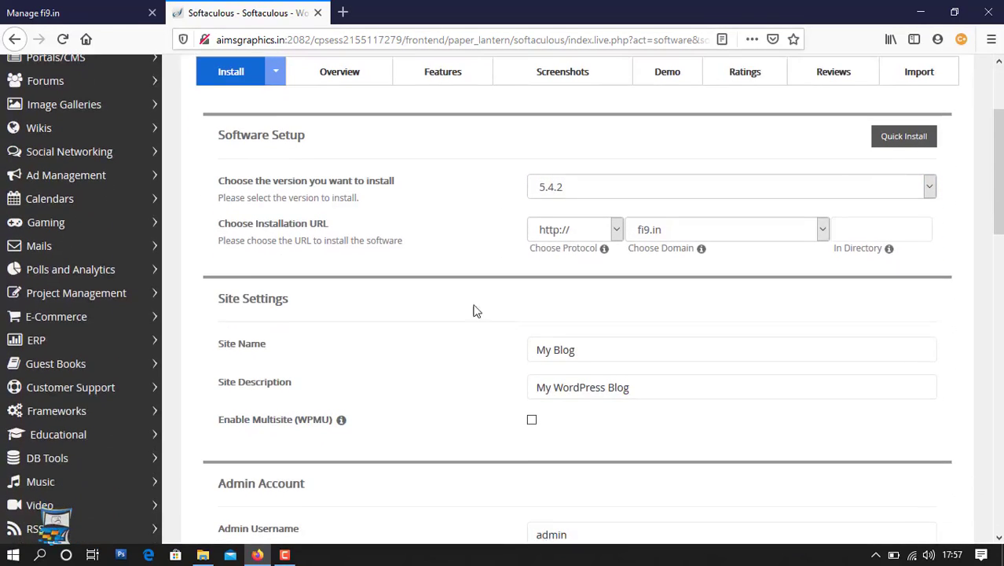
Step: Choose aimsgraphics.in as the domain and clear the 'blog' directory to install at root
left_click(797, 228)
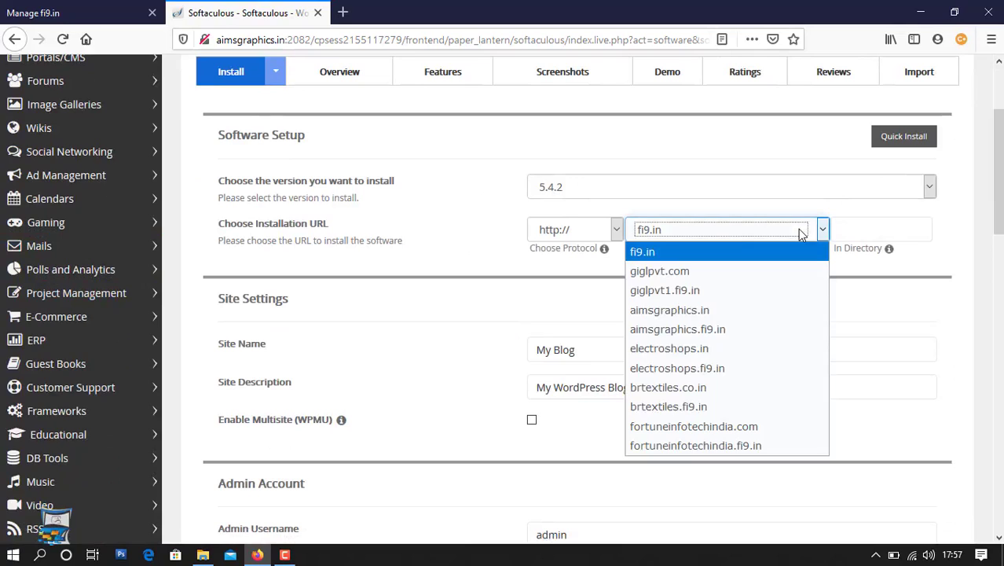
left_click(665, 311)
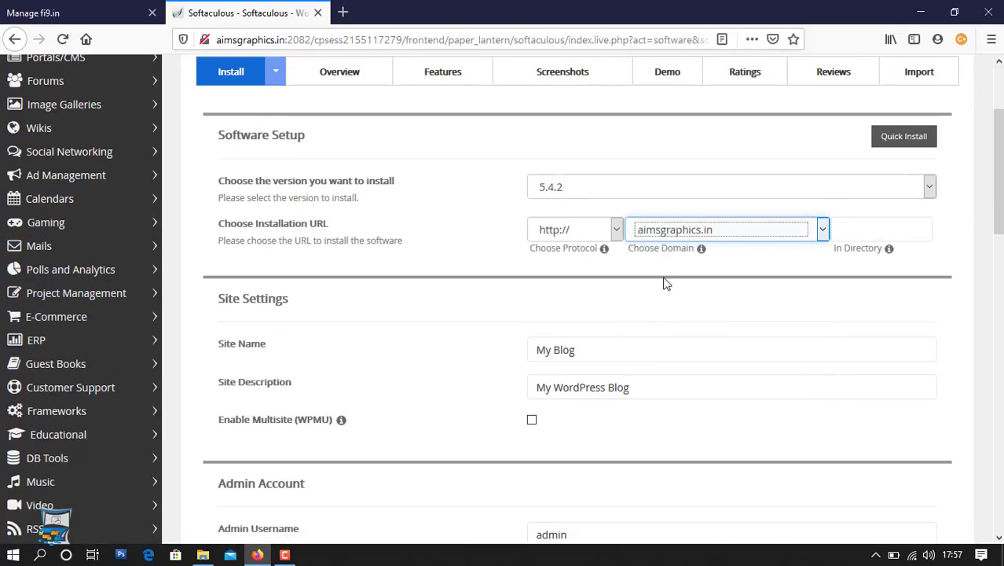
left_click(831, 258)
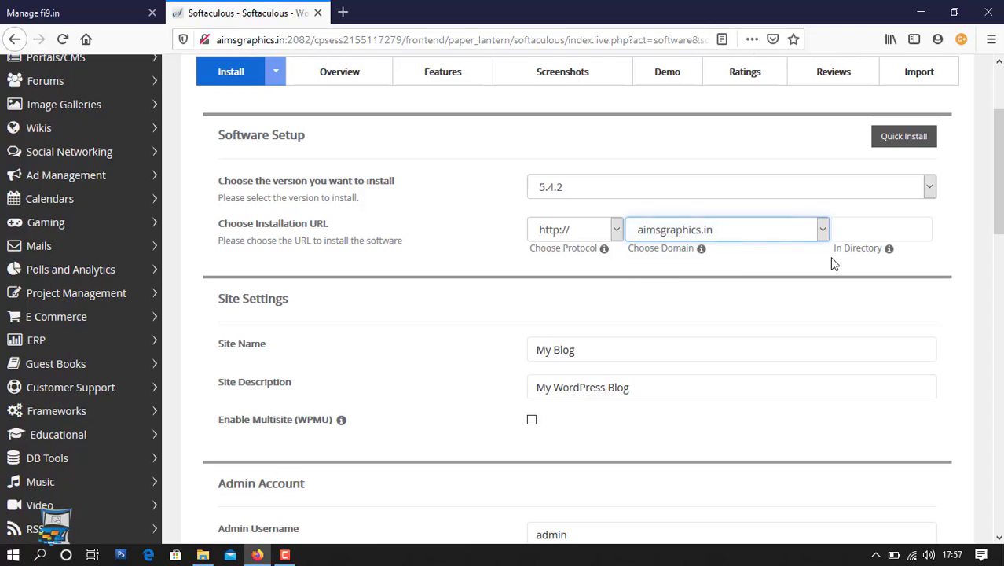
left_click(887, 227)
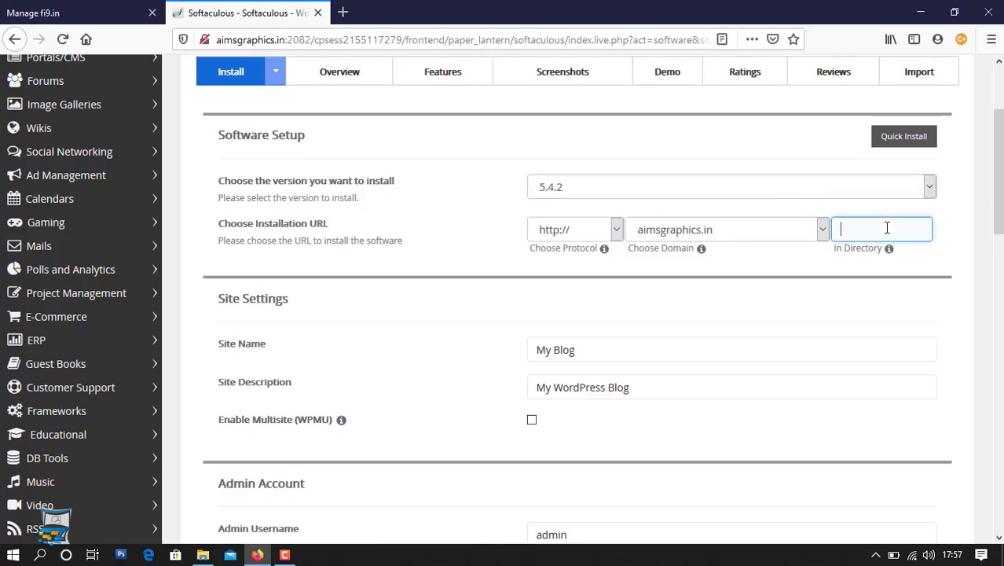
type("blog")
key("ctrl+a")
key("BackSpace")
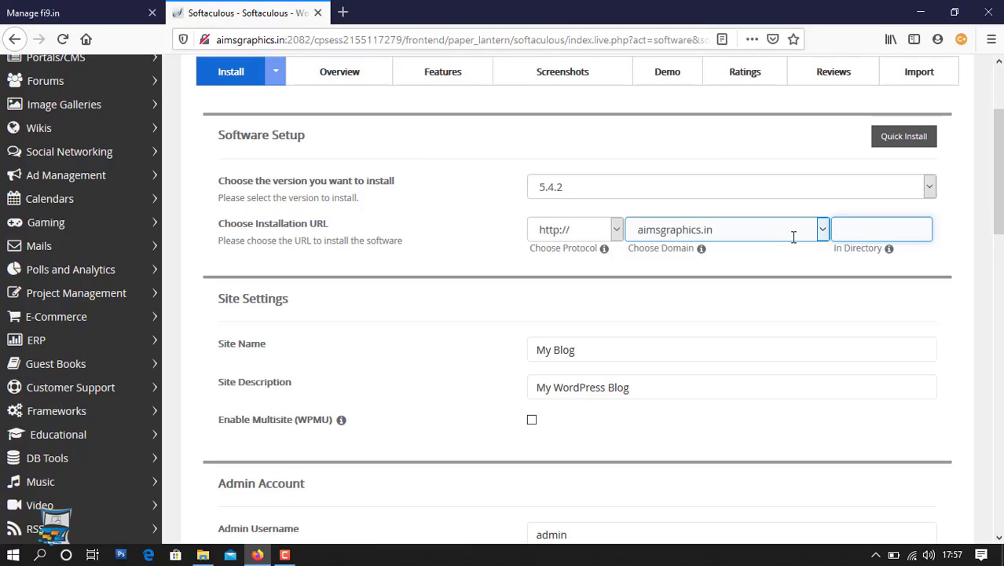
Step: Keep site name My Blog and username admin, and set a custom strong admin password
left_click(619, 373)
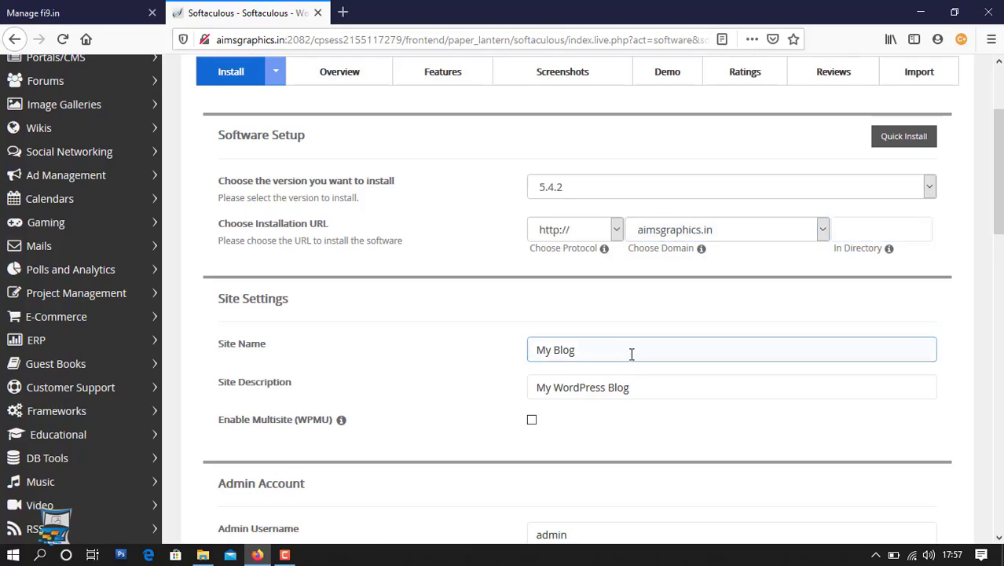
left_click_drag(631, 354, 500, 356)
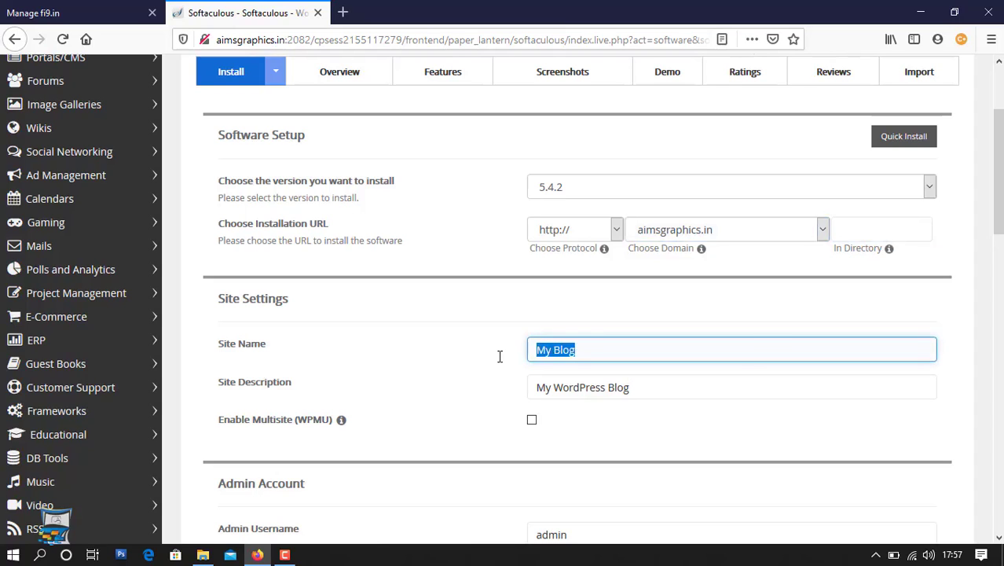
scroll(500, 356, "down", 3)
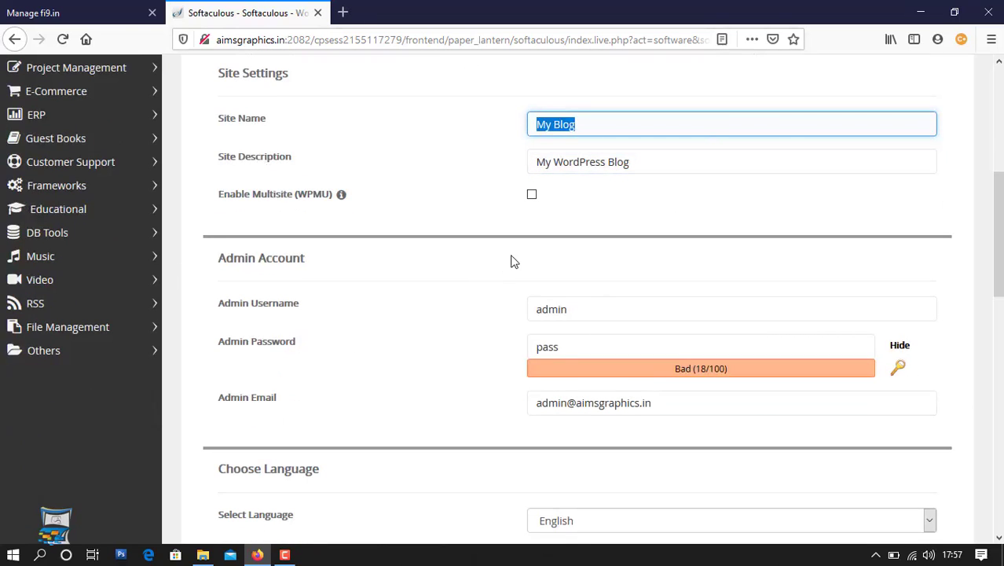
left_click(624, 312)
key("ctrl+a")
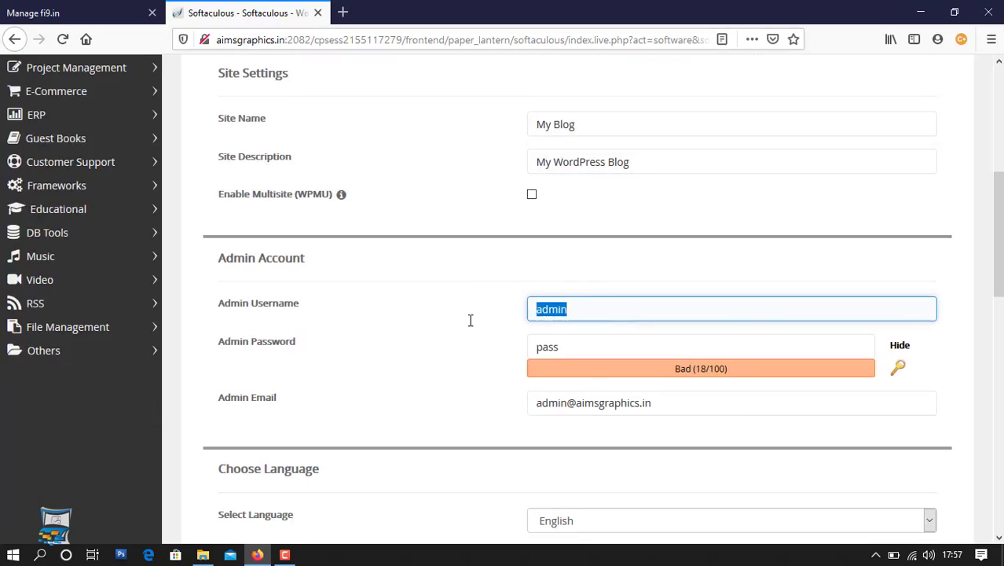
left_click(642, 307)
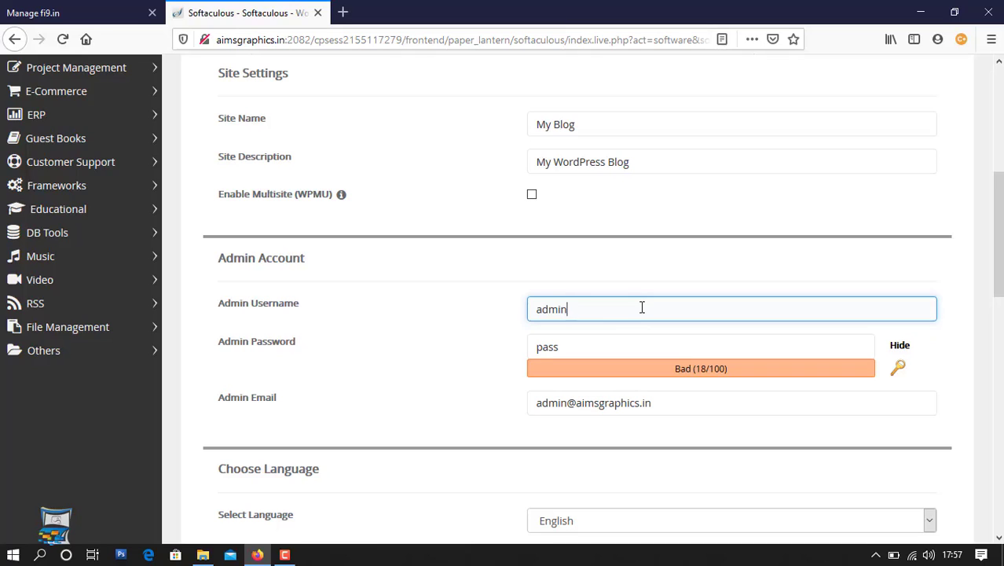
left_click(406, 307)
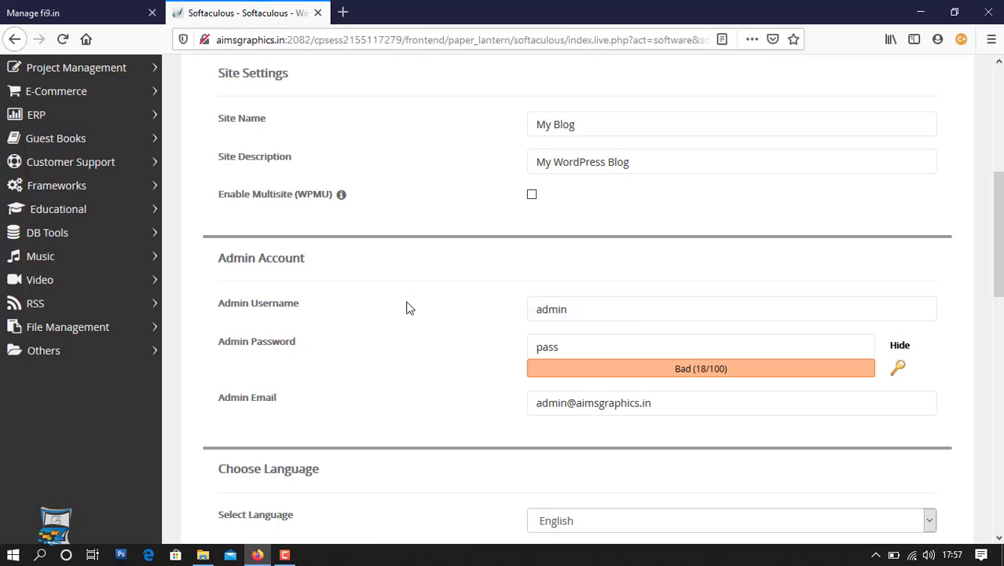
left_click(898, 368)
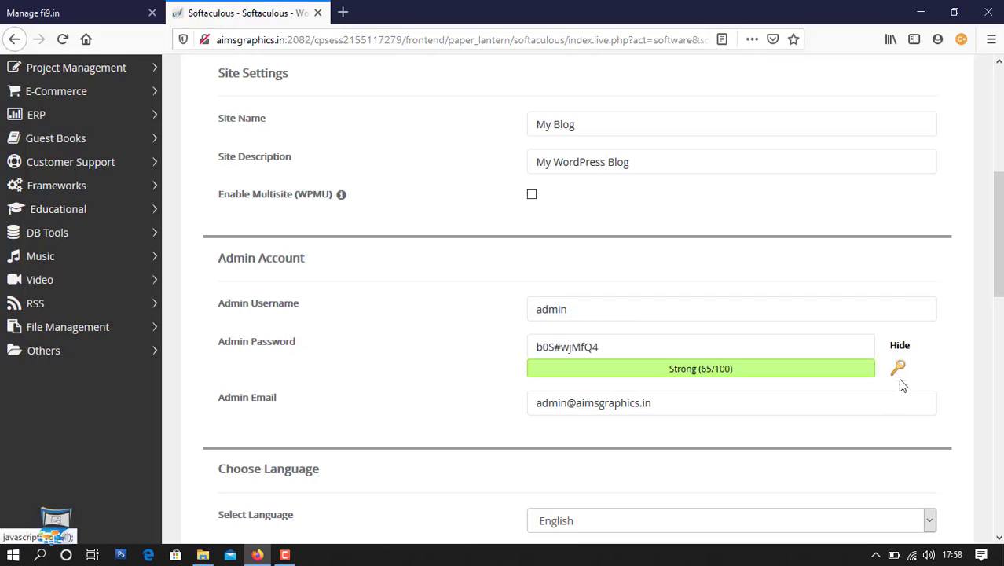
left_click_drag(626, 355, 392, 321)
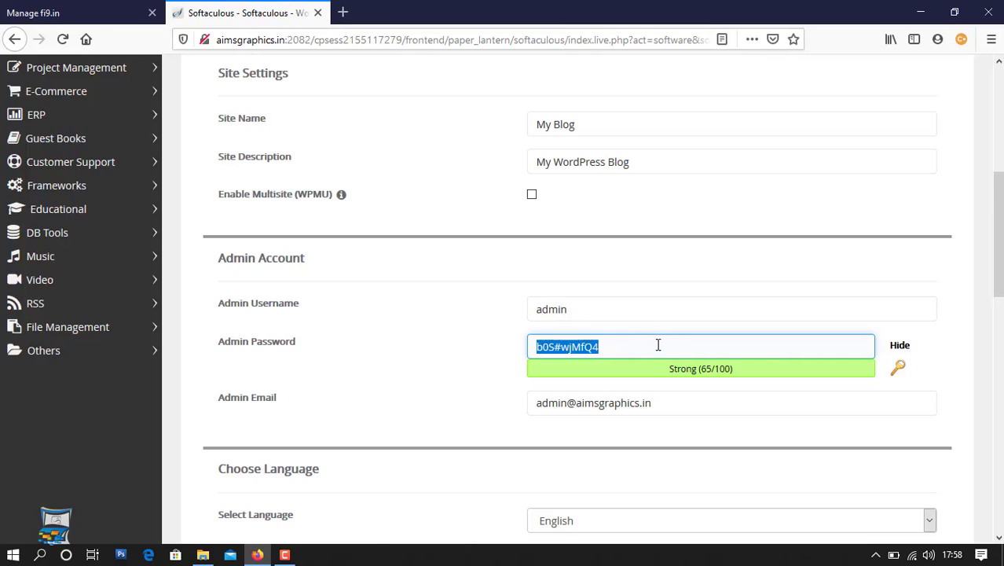
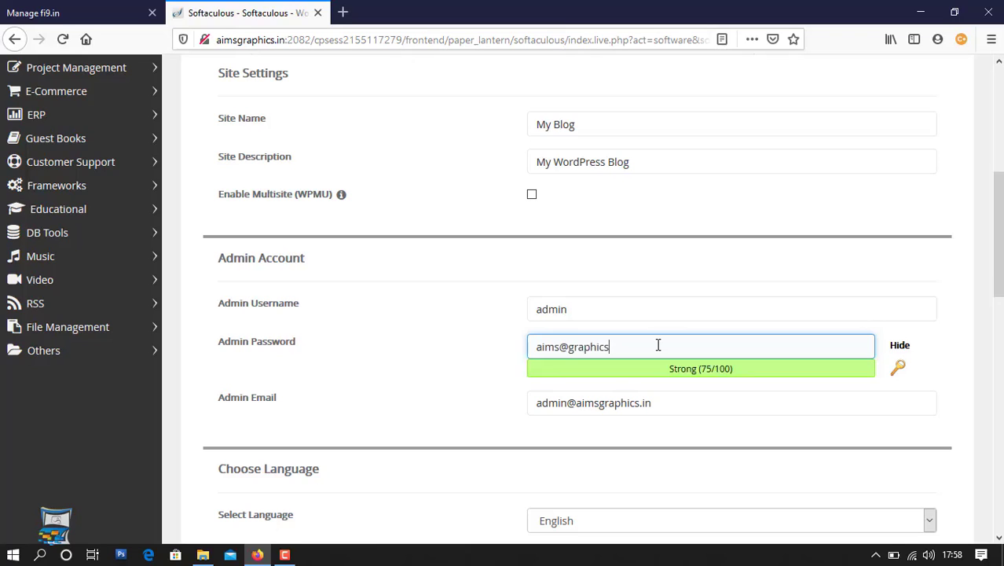
Step: Replace the admin e-mail with the new address and keep English as the language
left_click(667, 396)
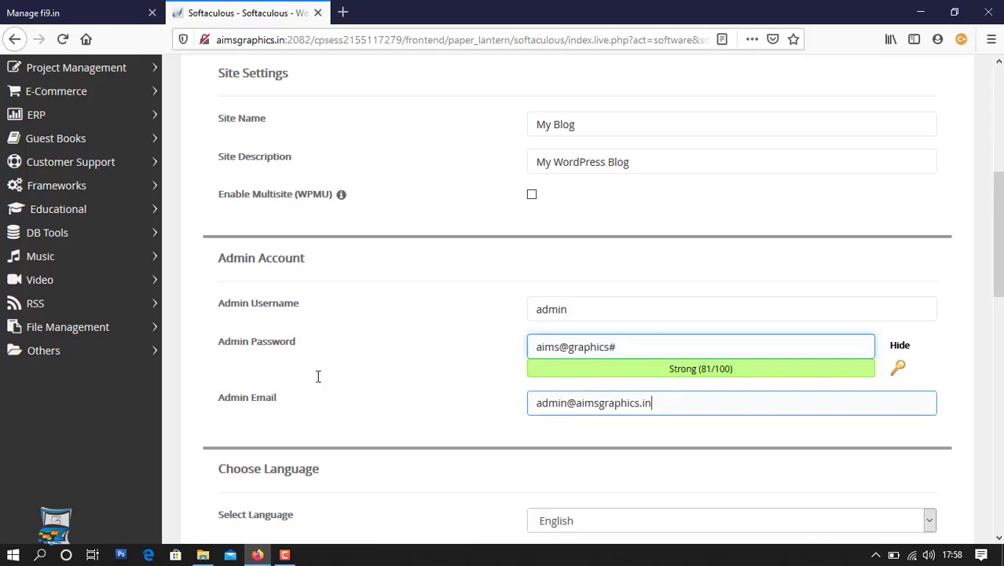
key("ctrl+a")
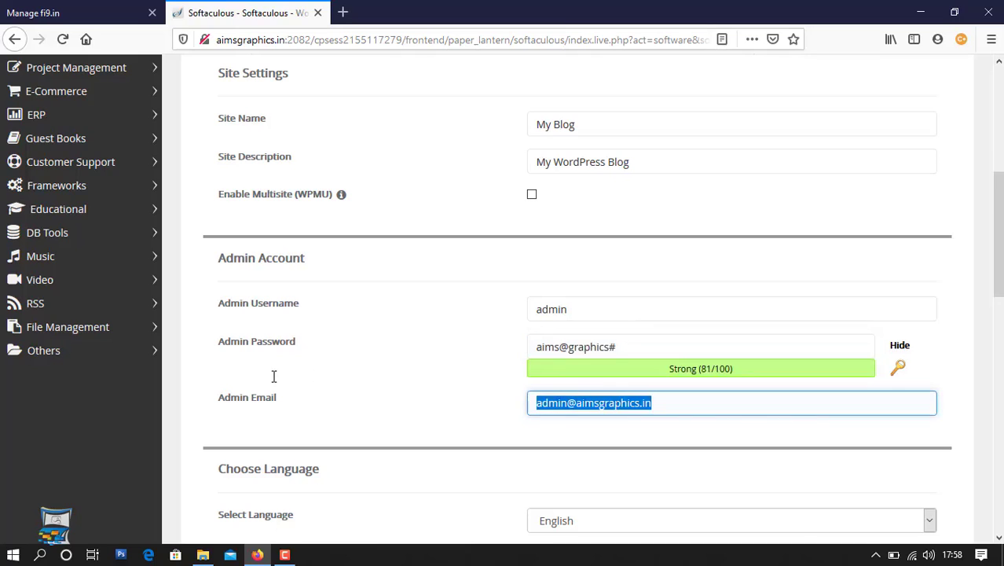
type("jy")
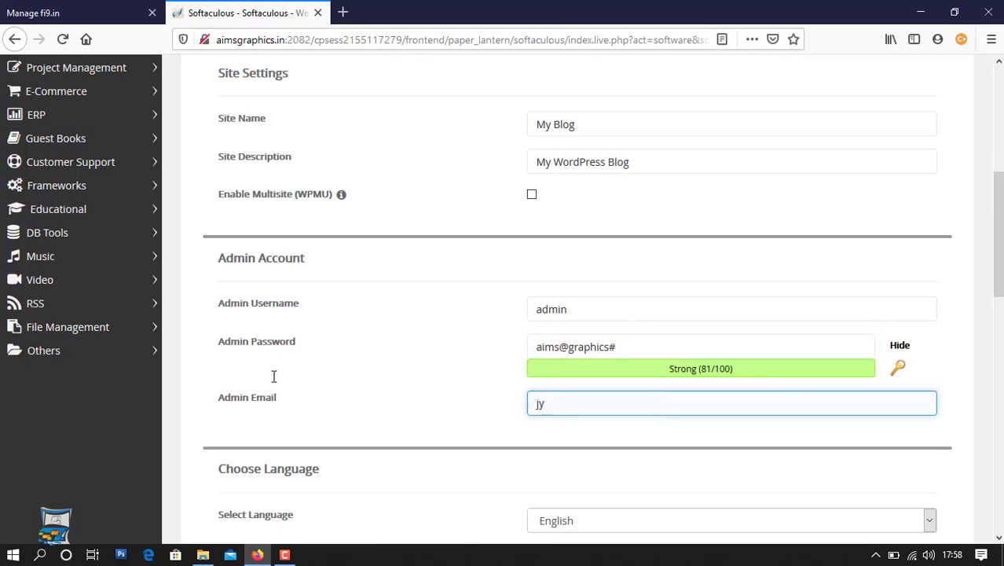
key("BackSpace")
key("BackSpace")
scroll(443, 413, "down", 3)
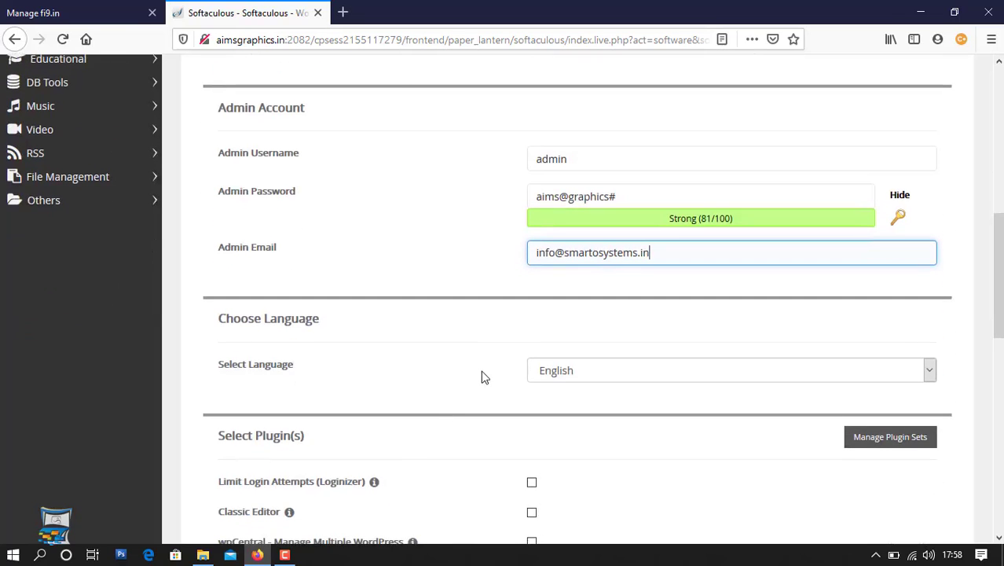
left_click(621, 375)
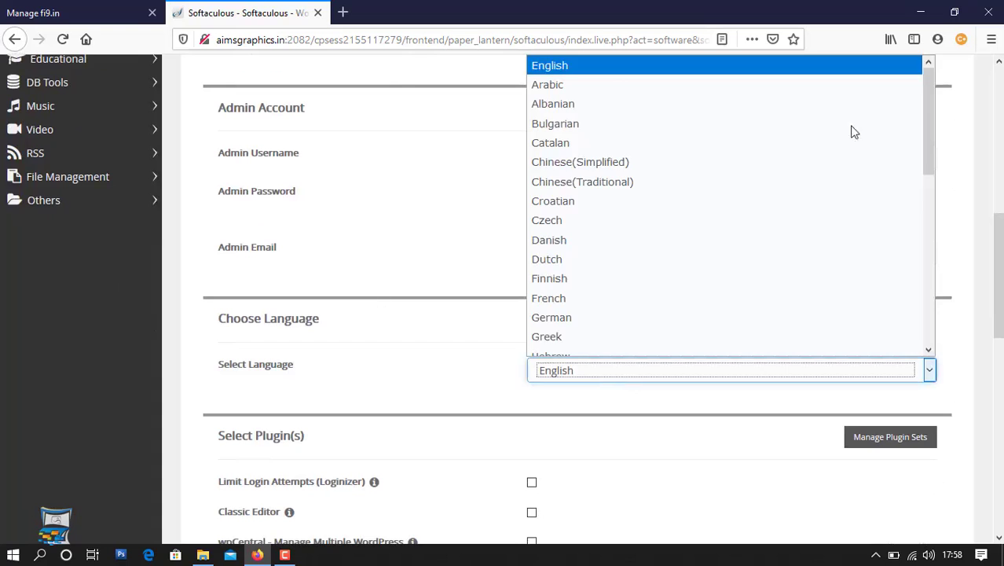
left_click(495, 376)
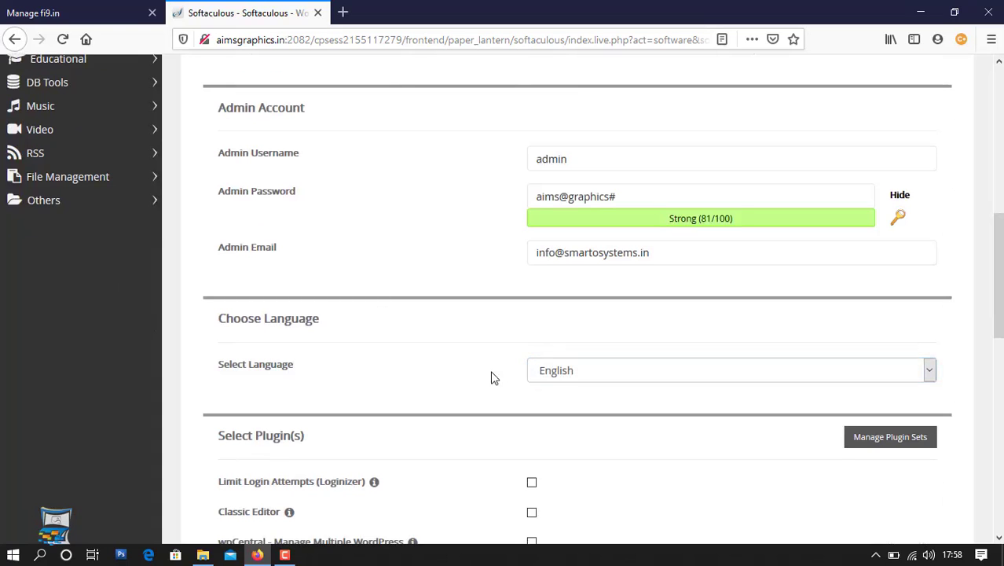
scroll(491, 377, "down", 1)
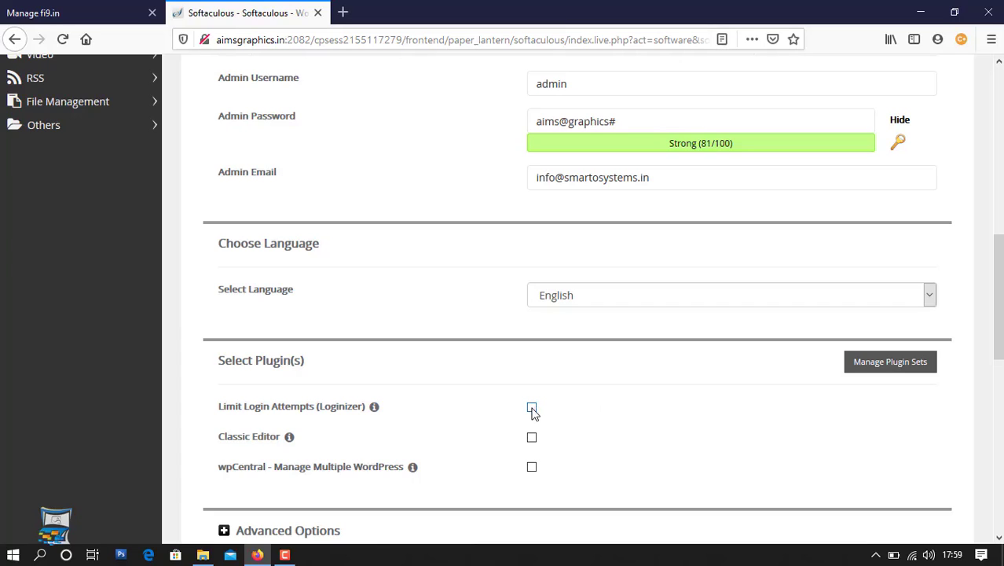
Step: Tick the Limit Login Attempts (Loginizer) and Classic Editor plugin checkboxes
left_click(532, 409)
left_click(532, 439)
scroll(372, 376, "down", 3)
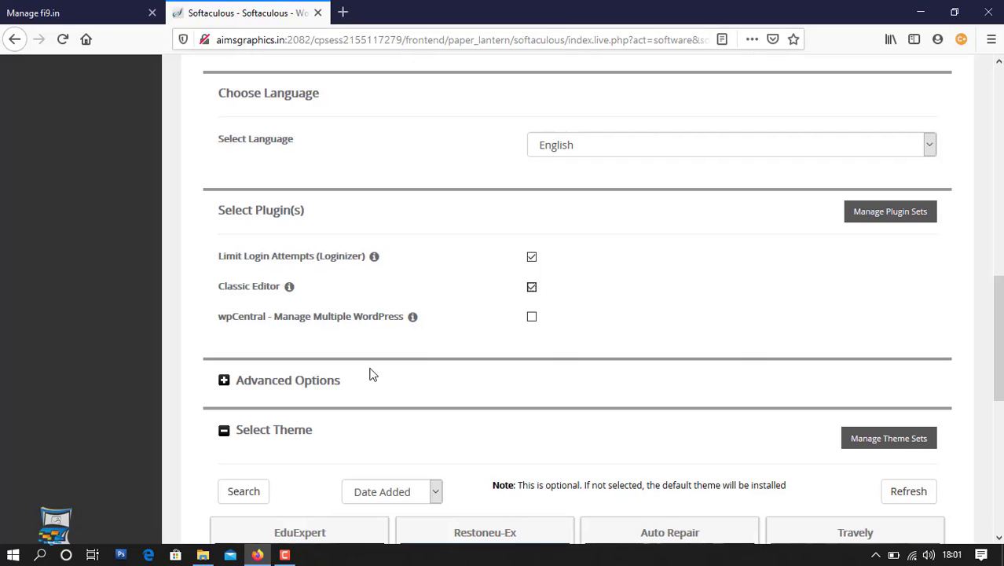
Step: Tick wpCentral, expand Advanced Options, and leave database wp954, prefix wpij_ and no auto-upgrade
left_click(532, 317)
left_click(260, 383)
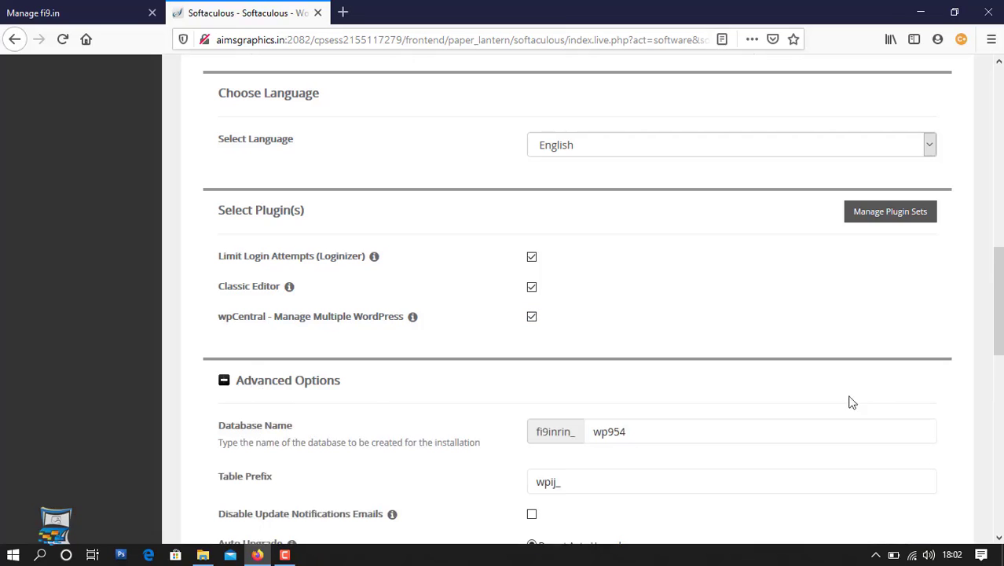
scroll(550, 409, "down", 1)
left_click(675, 358)
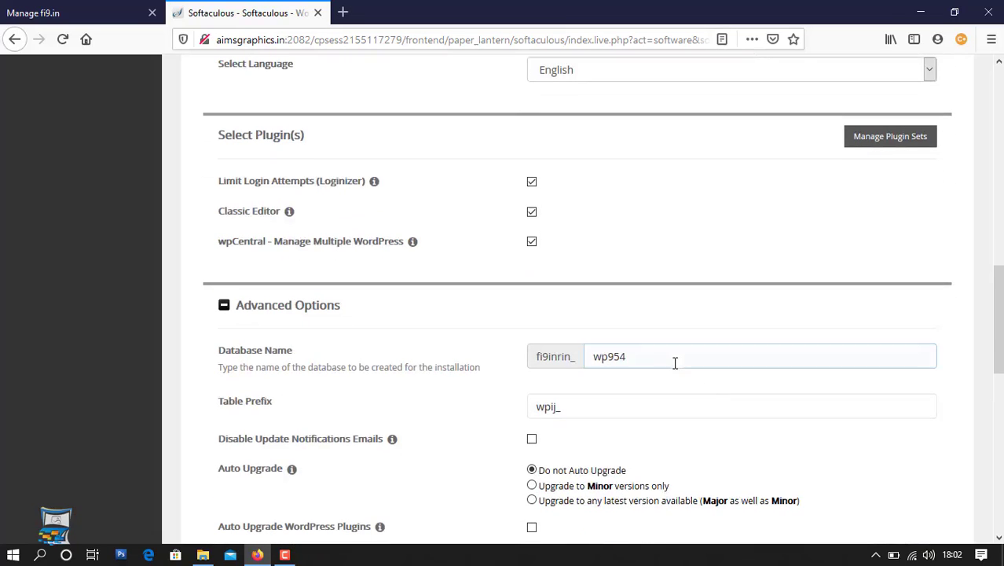
scroll(674, 359, "down", 2)
left_click(674, 360)
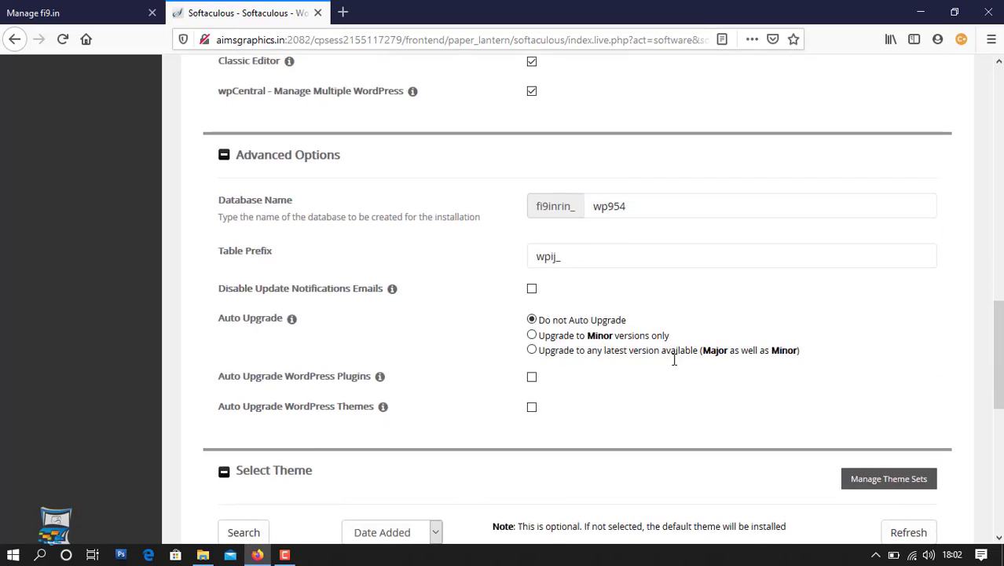
left_click(595, 200)
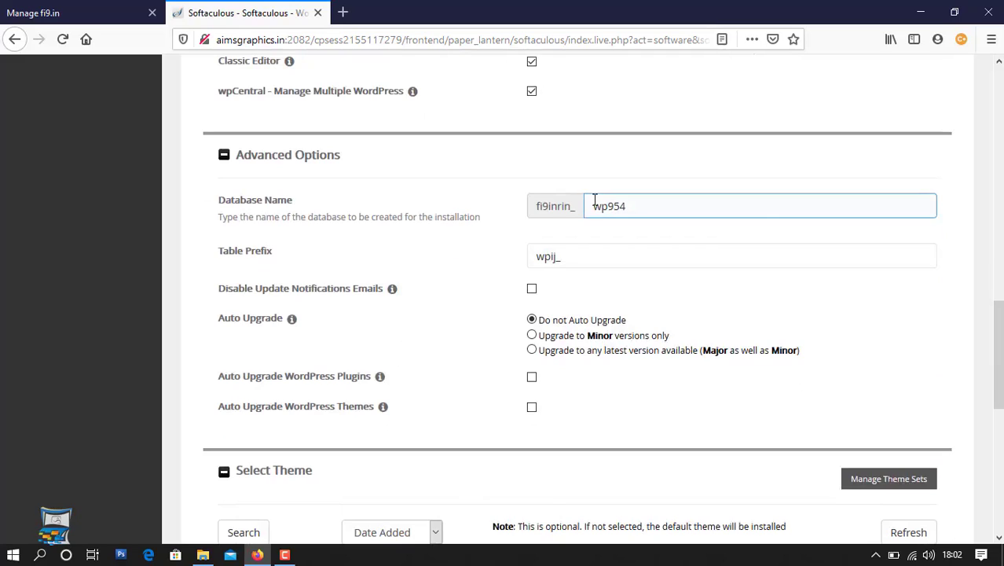
left_click(594, 227)
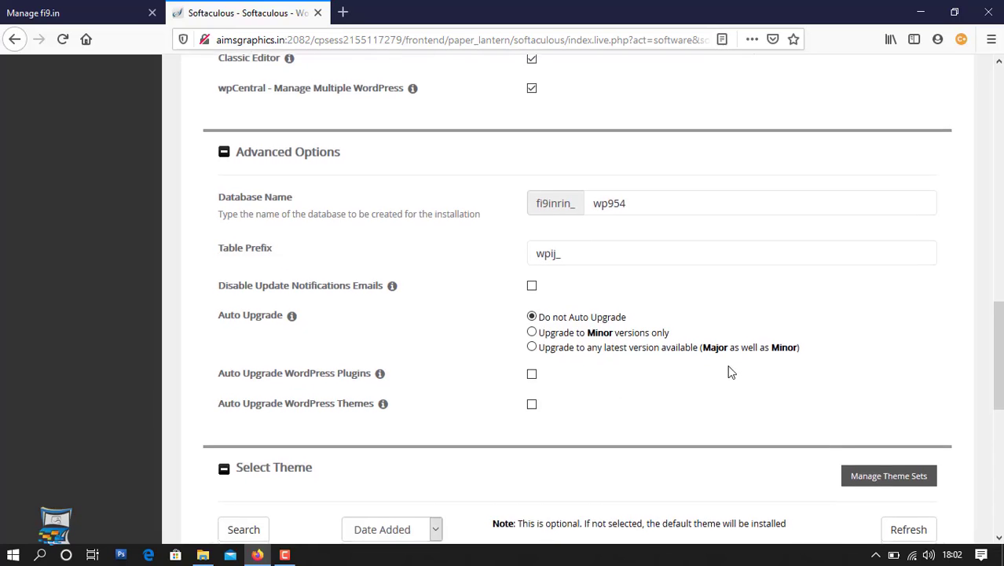
scroll(729, 370, "down", 2)
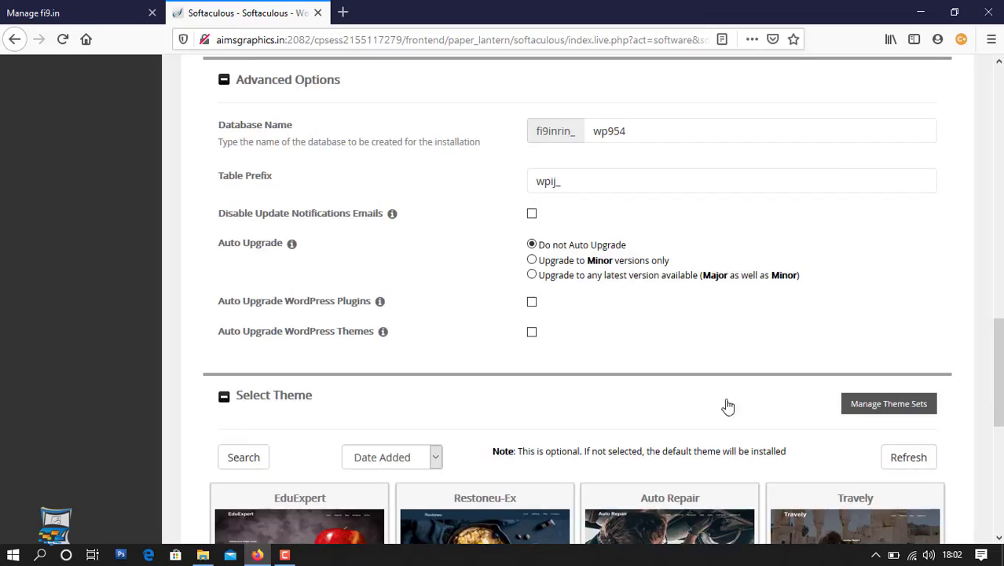
Step: Browse the theme carousel forward and back without choosing a theme
scroll(676, 369, "down", 2)
scroll(670, 369, "down", 3)
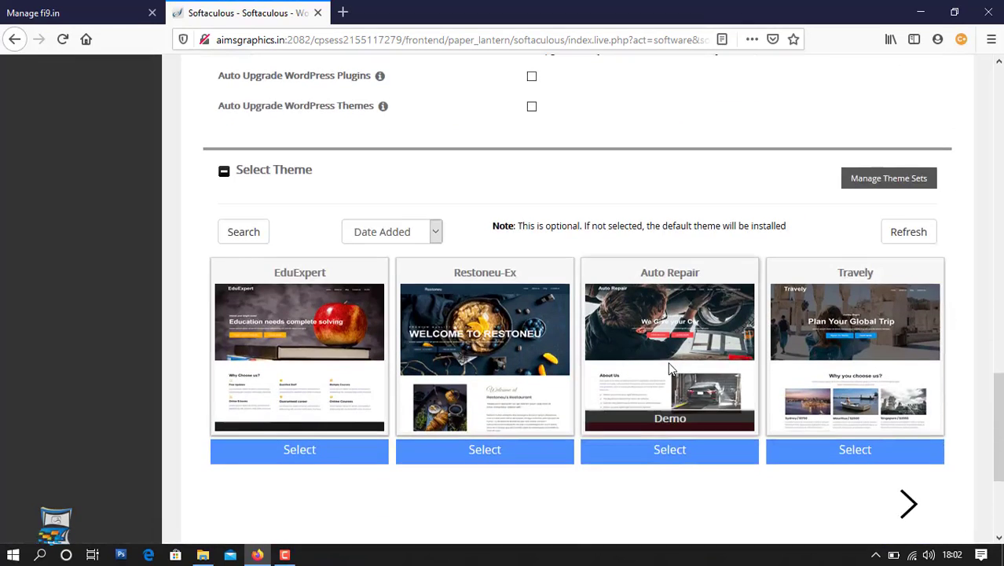
left_click(915, 511)
scroll(915, 511, "down", 1)
left_click(918, 446)
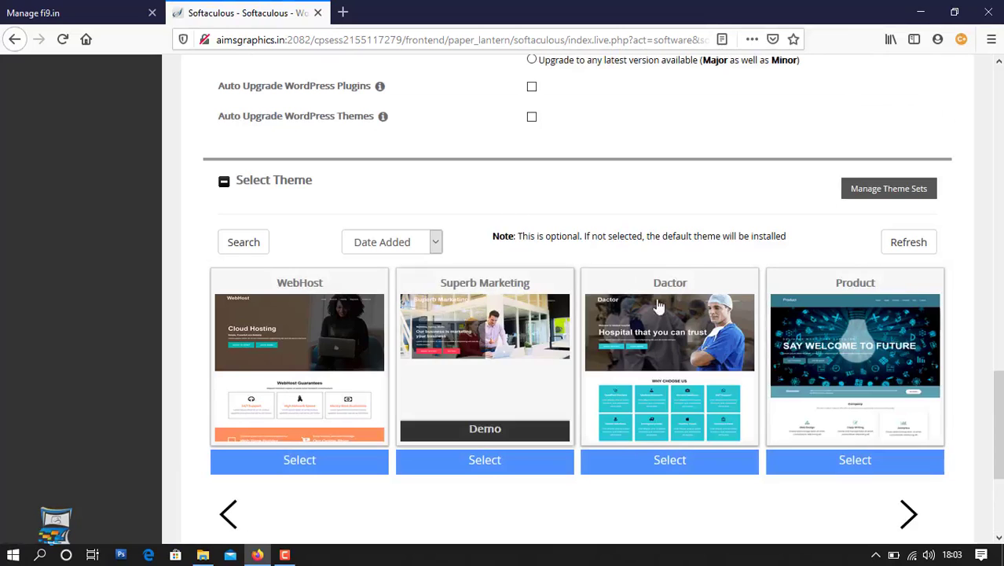
left_click(228, 515)
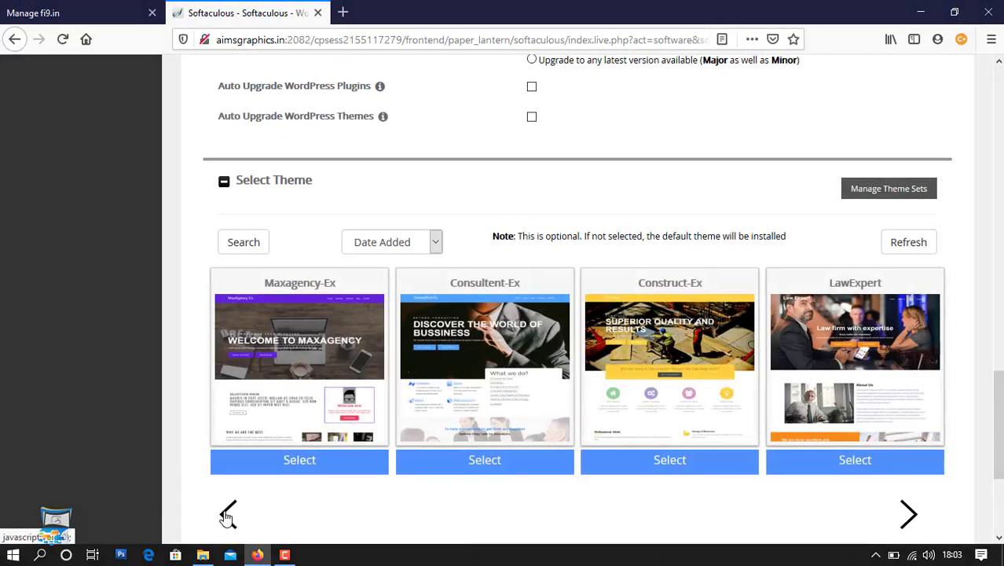
scroll(518, 227, "down", 3)
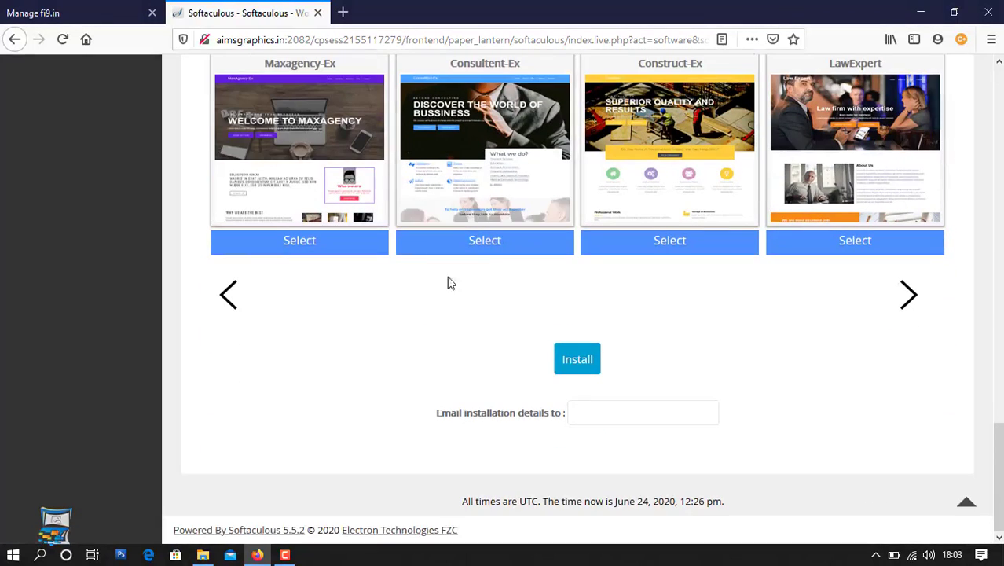
Step: Enter the installation-details e-mail address and submit the WordPress install
left_click(592, 407)
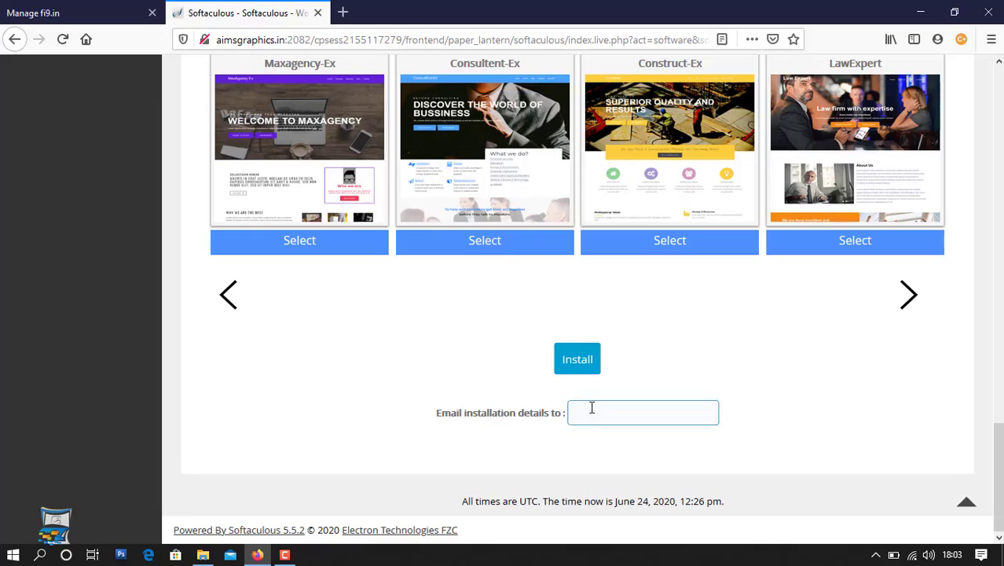
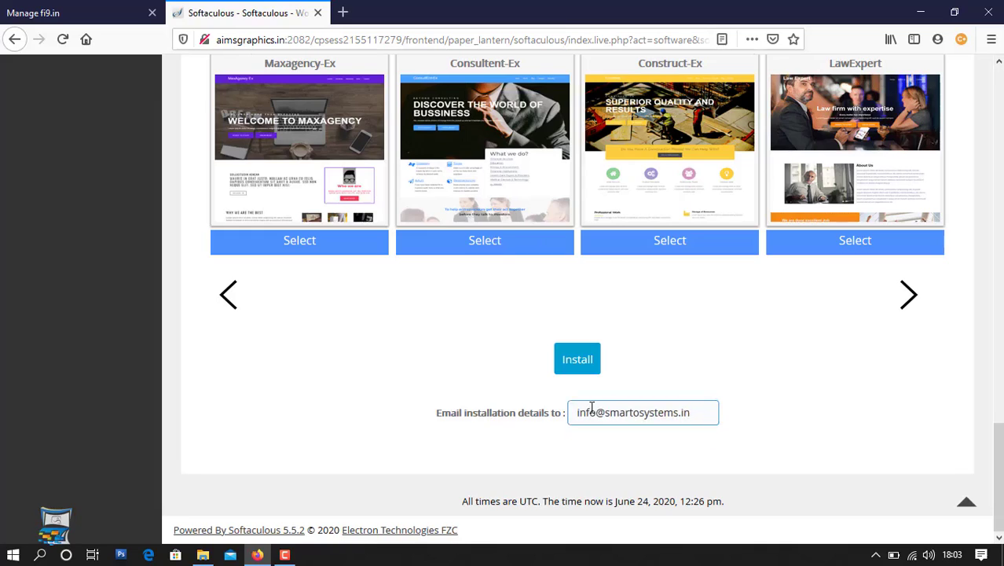
left_click(588, 358)
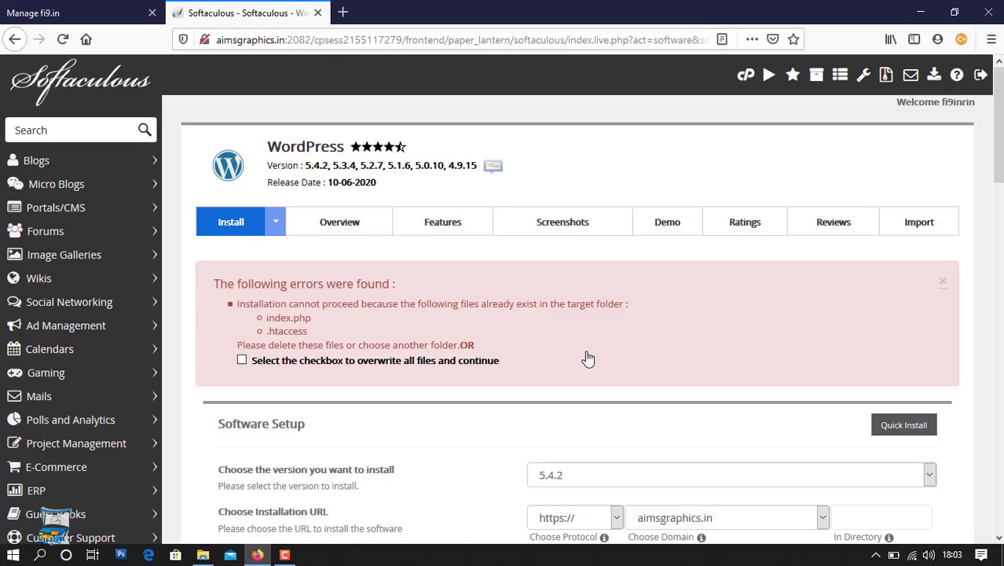
Step: Open Softaculous's Go to Control Panel link in a new tab and switch to it
scroll(424, 297, "down", 3)
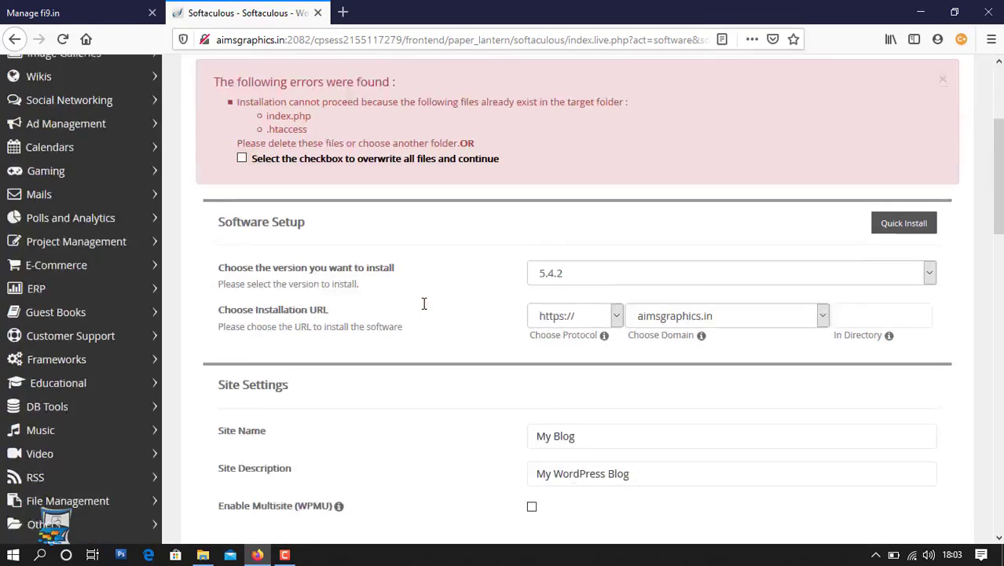
scroll(423, 302, "up", 3)
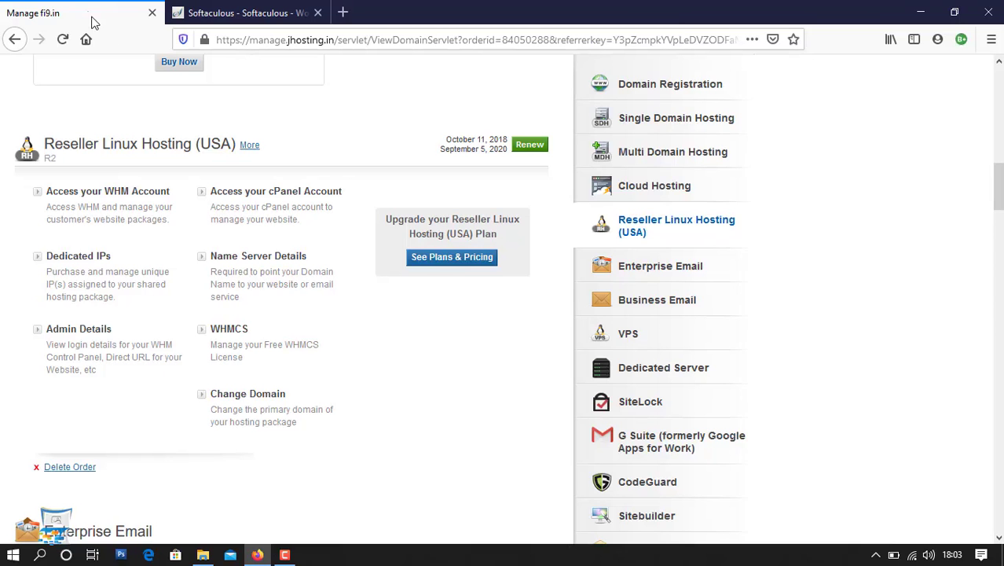
left_click(268, 198)
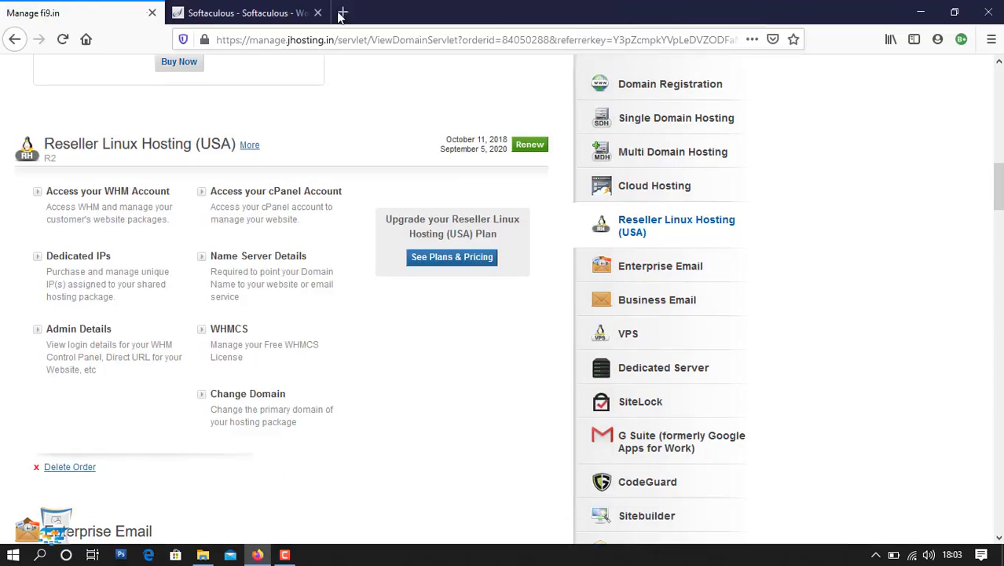
left_click(250, 8)
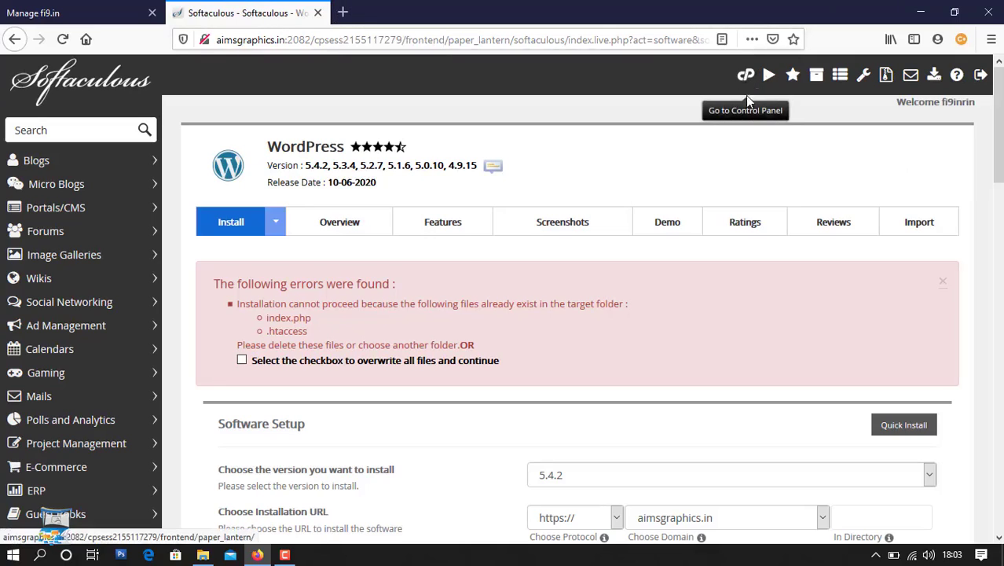
right_click(745, 78)
left_click(793, 87)
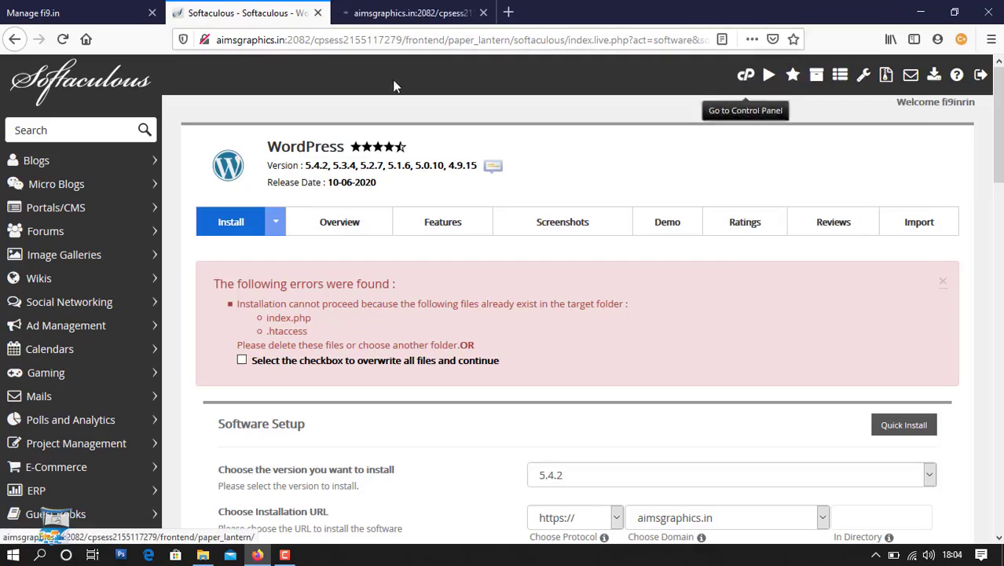
left_click(413, 14)
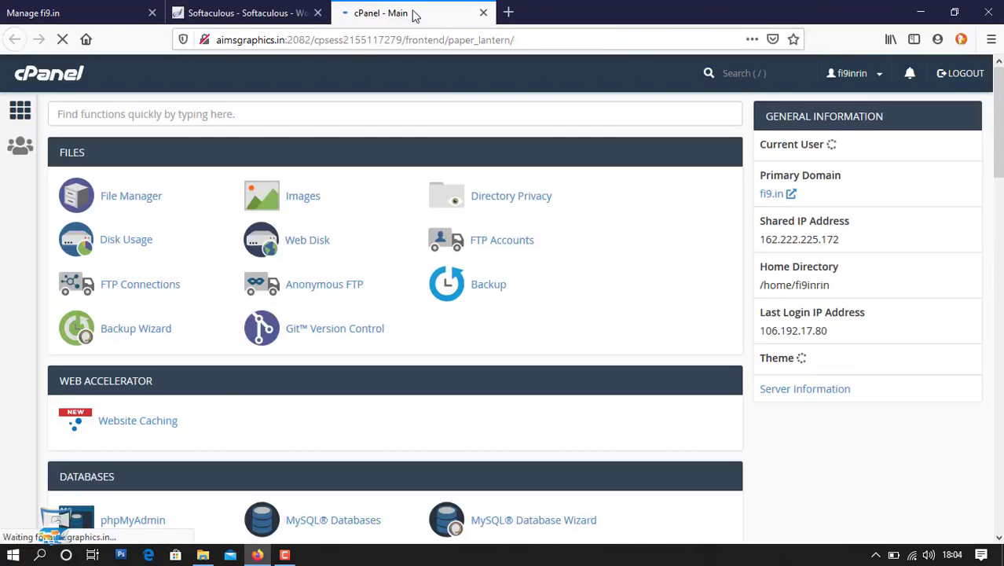
Step: In File Manager, trash test.html from aimsgraphics.in and go up to the home directory
left_click(118, 198)
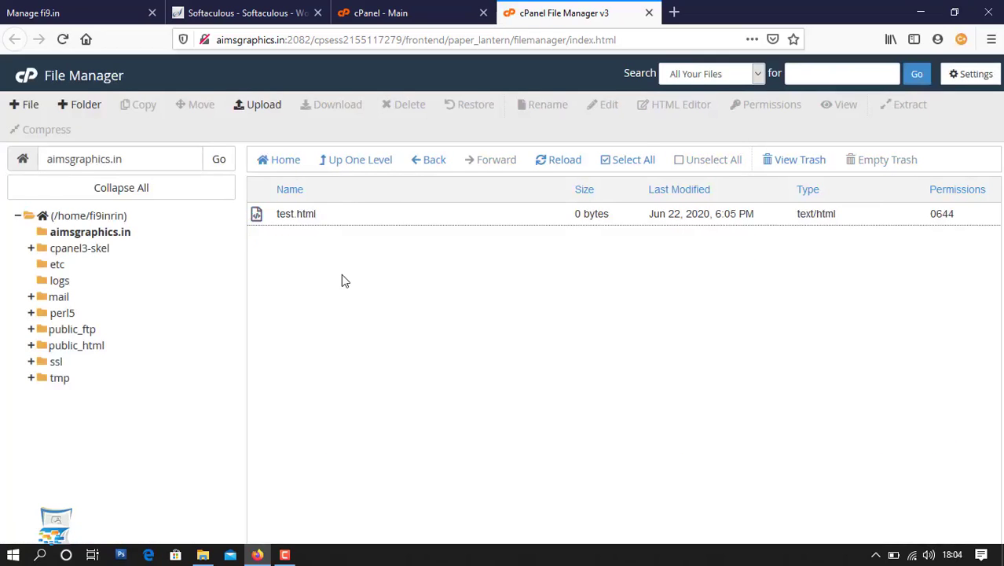
left_click(264, 221)
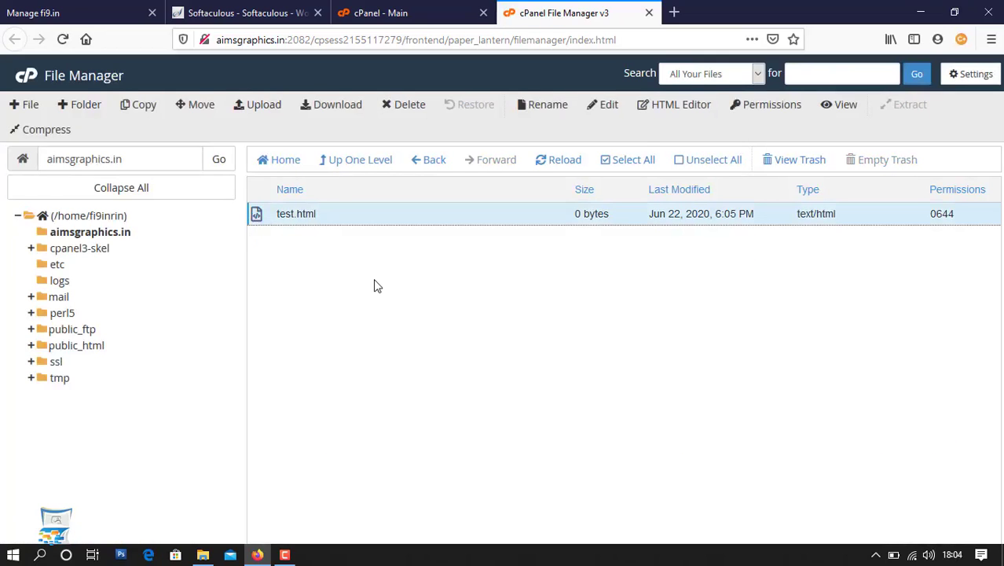
key("Delete")
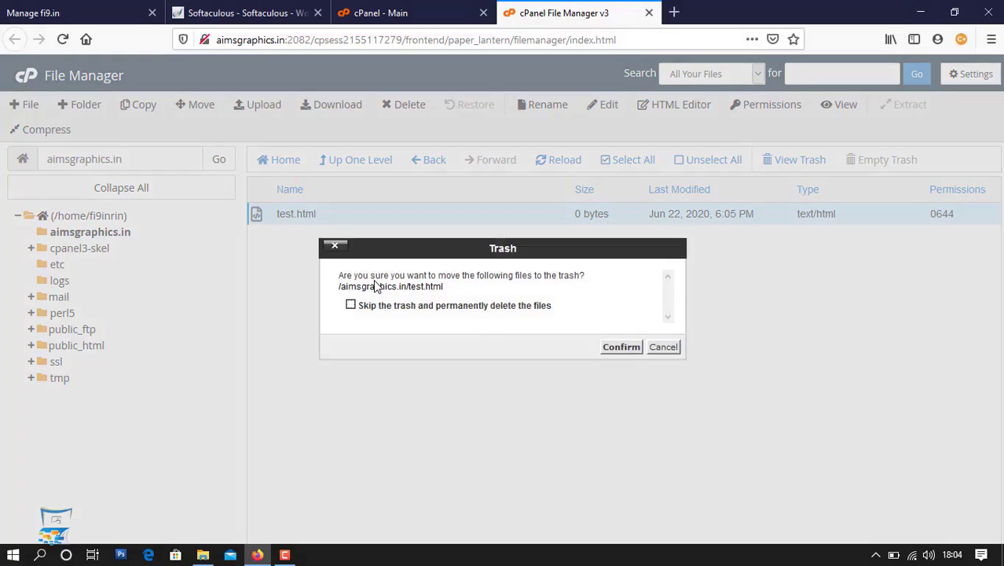
left_click(621, 348)
left_click(353, 161)
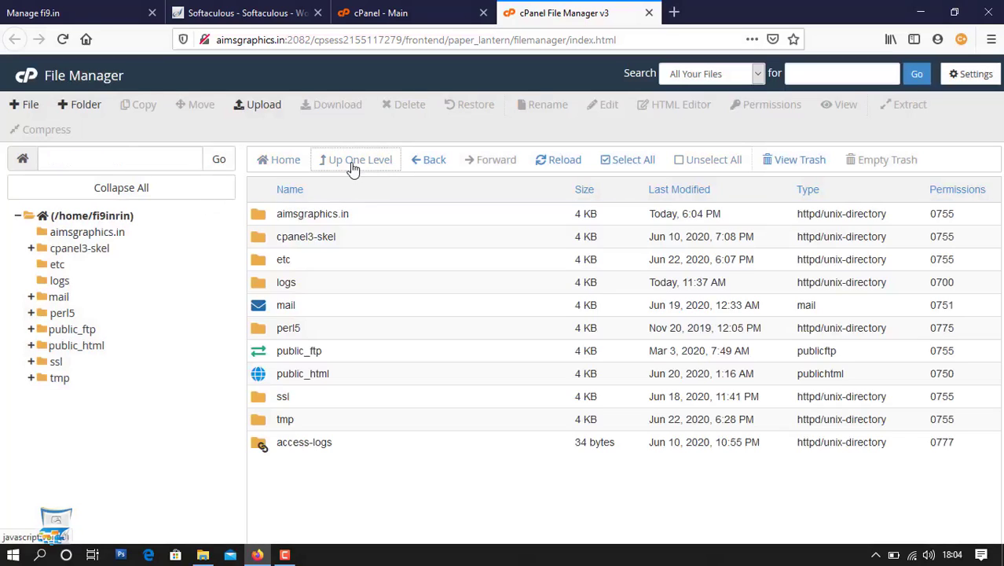
Step: Check the Softaculous error about the existing .htaccess and index.php in the target folder
left_click(230, 9)
double_click(305, 332)
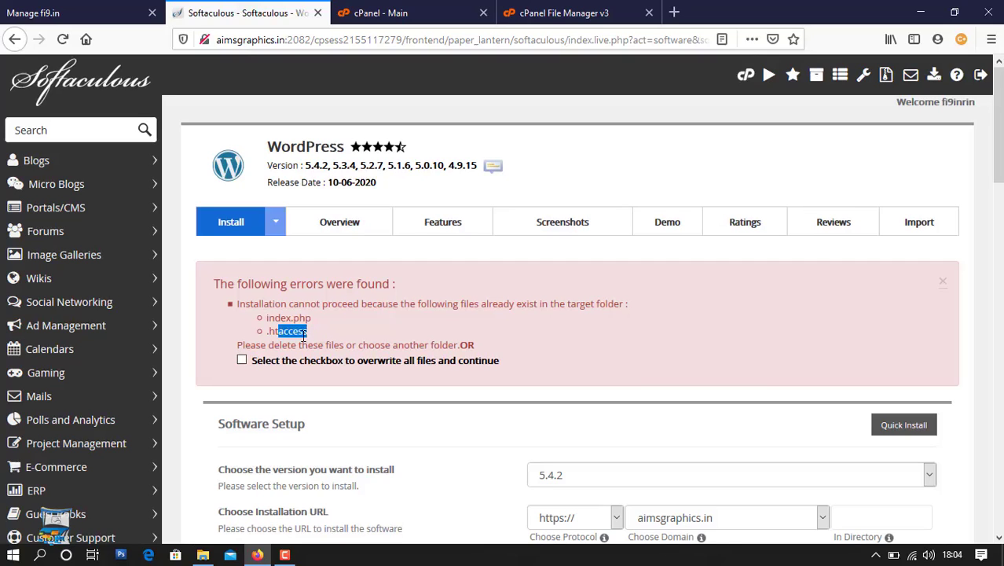
left_click(303, 336)
scroll(400, 325, "down", 2)
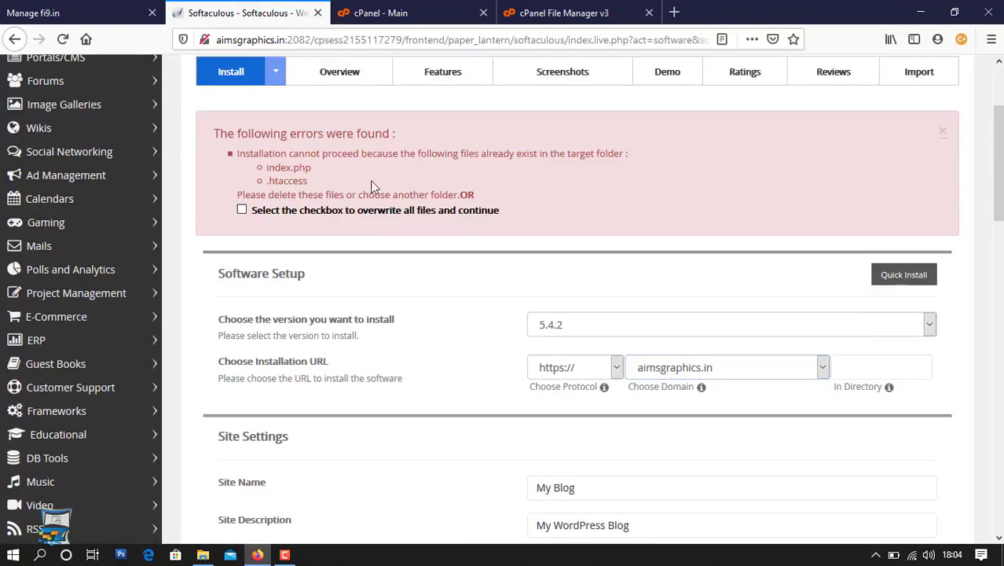
Step: In File Manager, open public_html and look inside the aimsgraphics.in folder
left_click(583, 14)
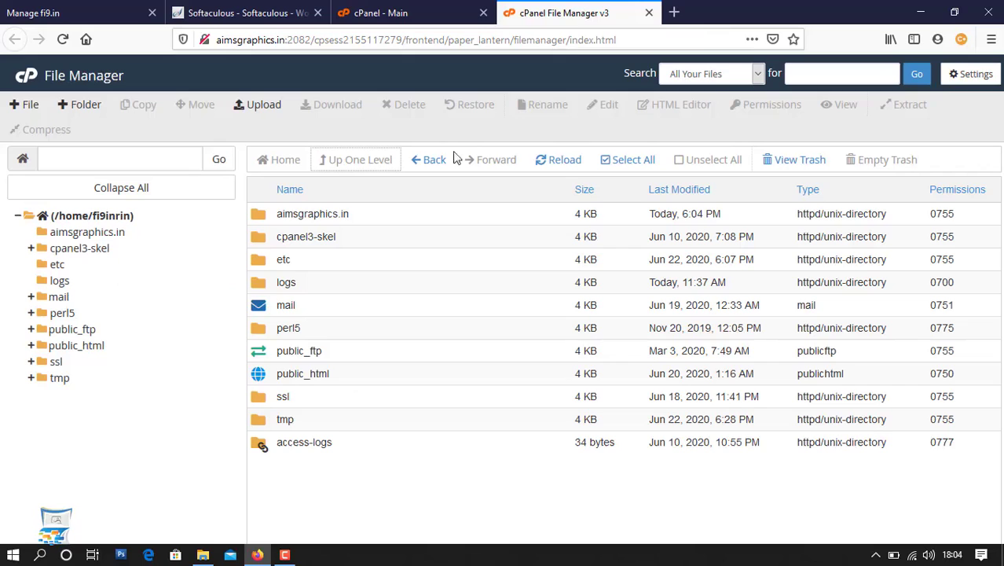
double_click(253, 378)
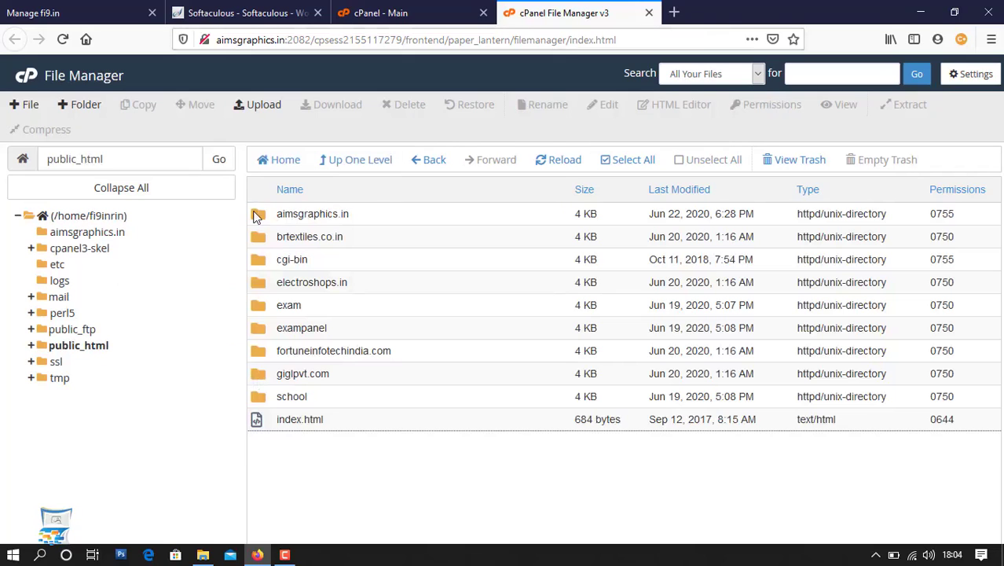
double_click(256, 215)
left_click(369, 160)
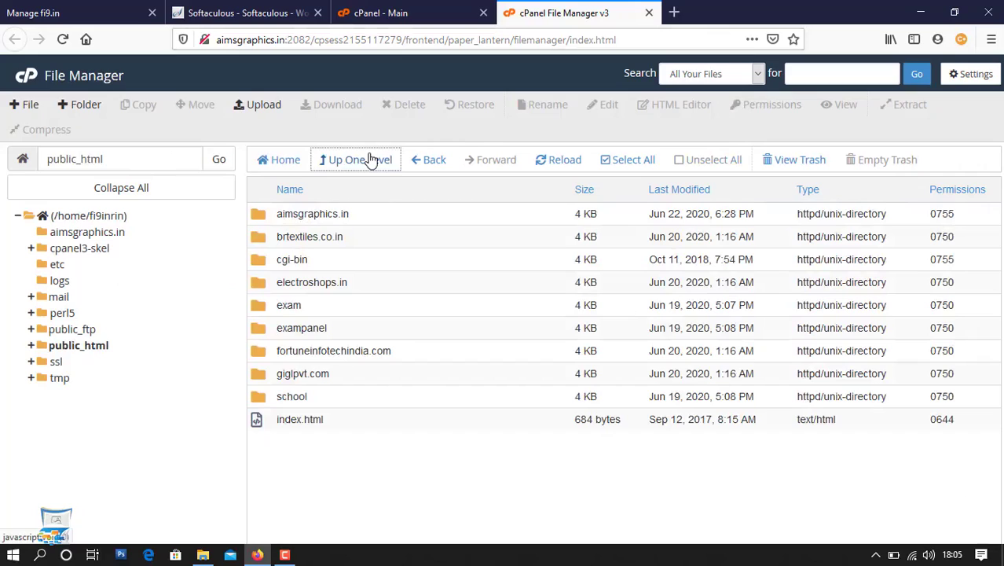
Step: Rename the aimsgraphics.in folder to old_aimsgraphics.in and return to Softaculous
right_click(263, 218)
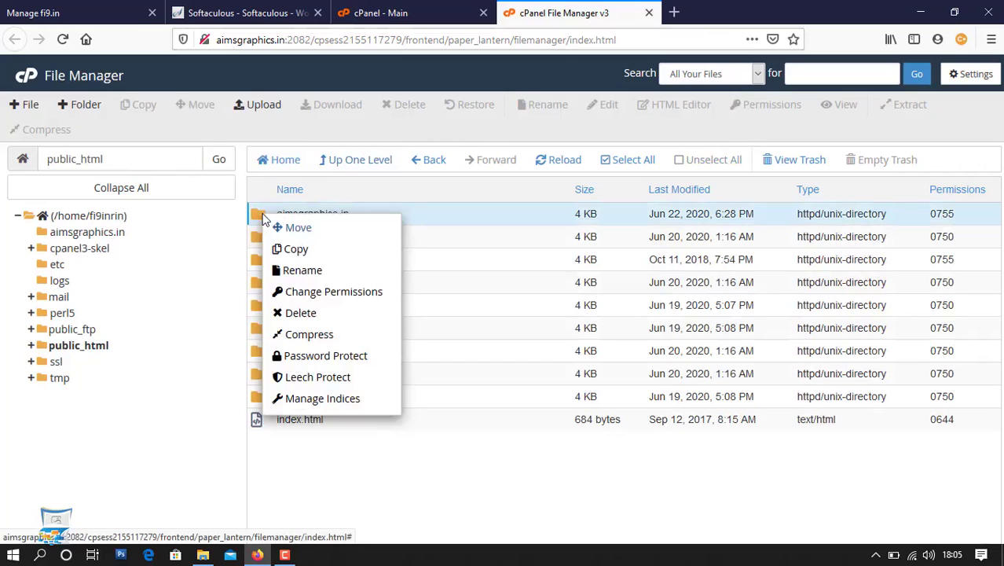
left_click(318, 271)
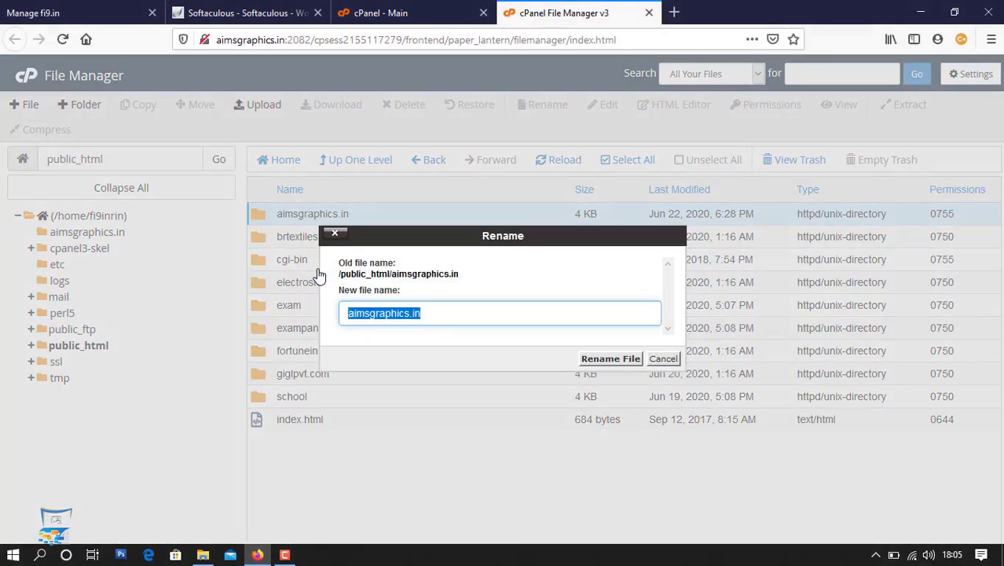
key("Home")
type("old")
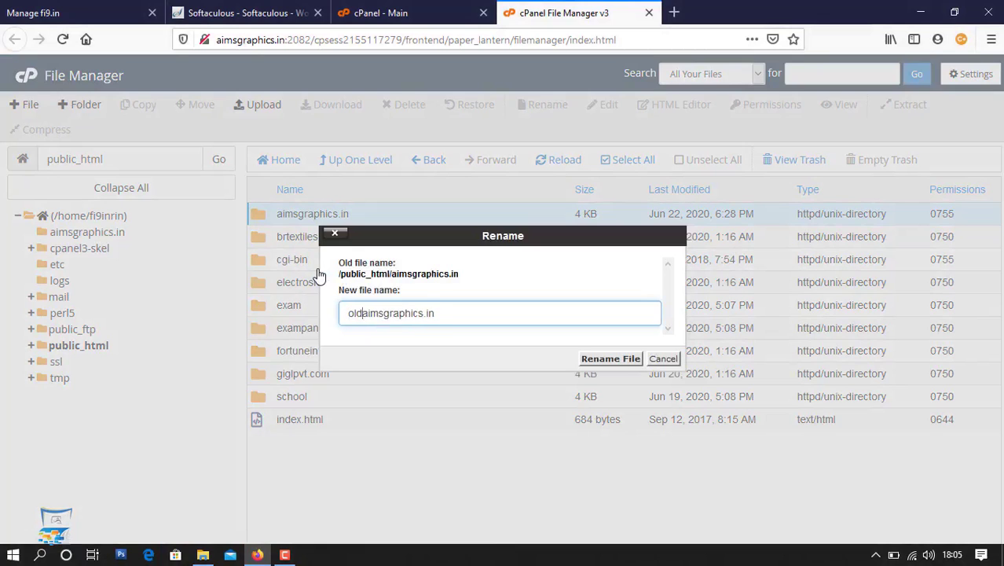
type("_")
left_click(617, 358)
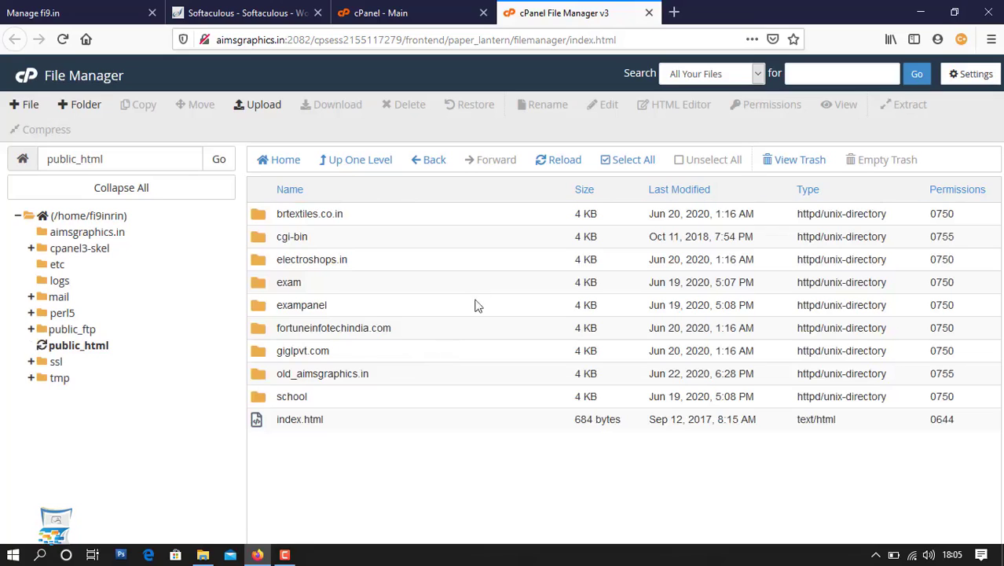
left_click(263, 377)
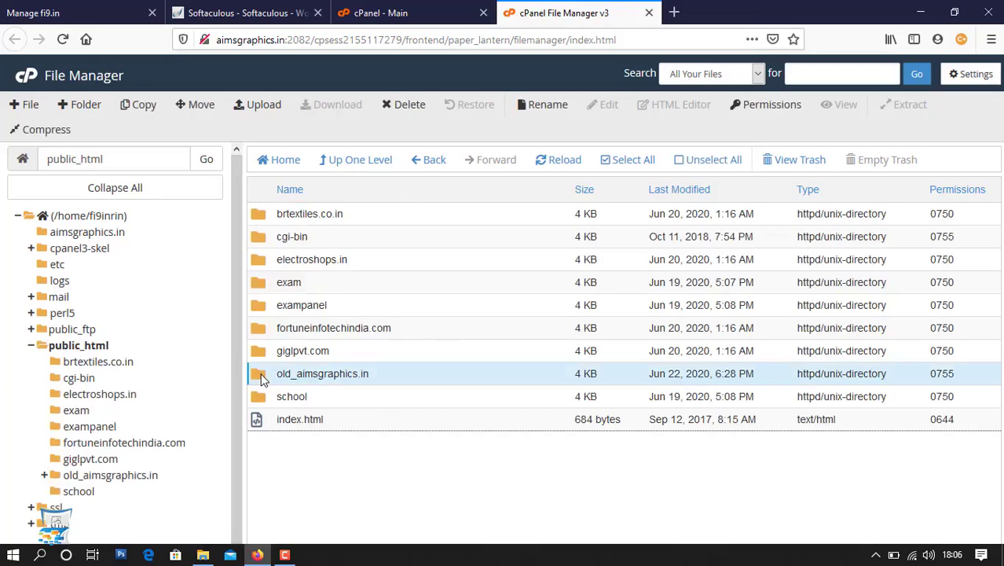
left_click(382, 13)
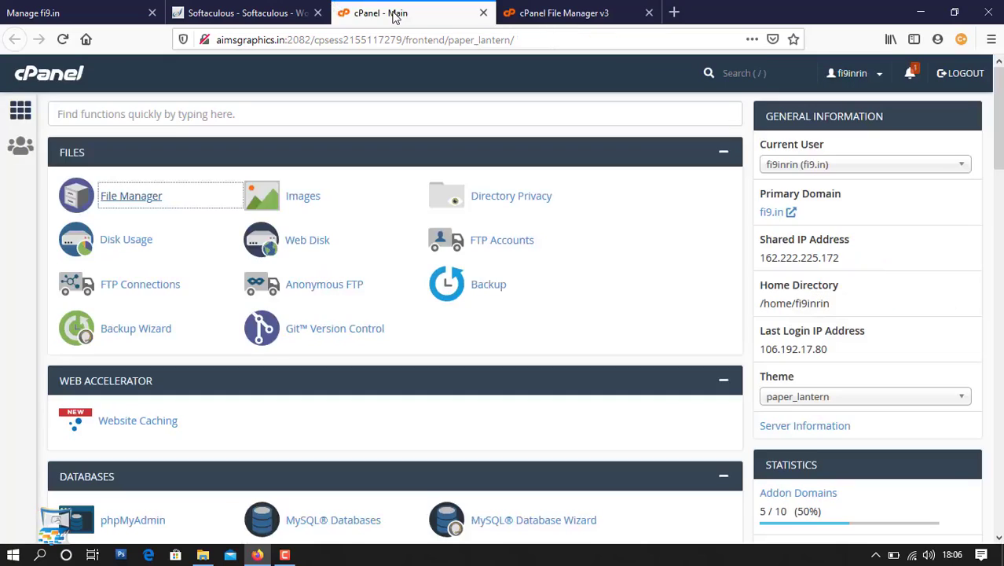
left_click(235, 22)
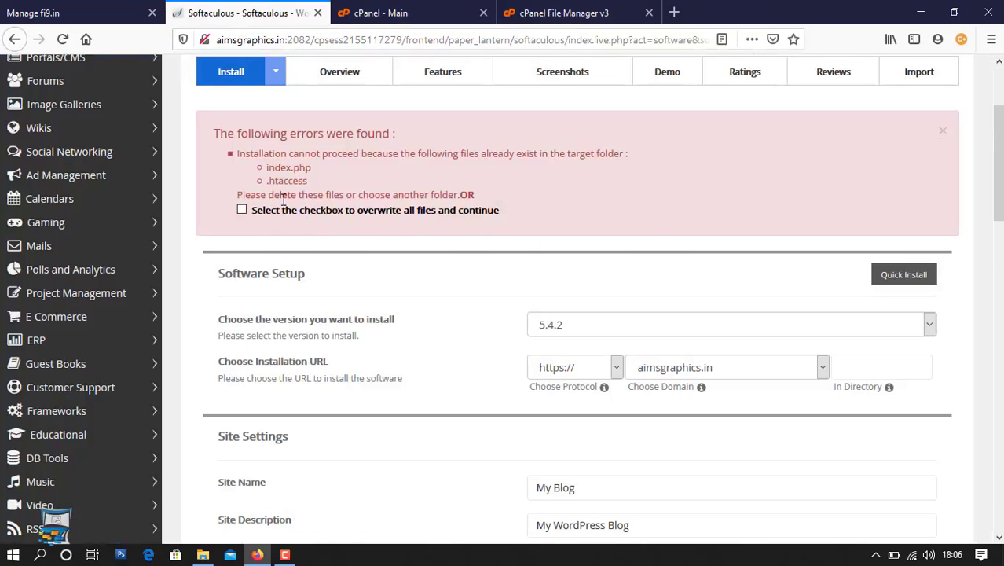
Step: Finish the WordPress install, reloading public_html to confirm a fresh aimsgraphics.in folder appears
scroll(284, 199, "down", 15)
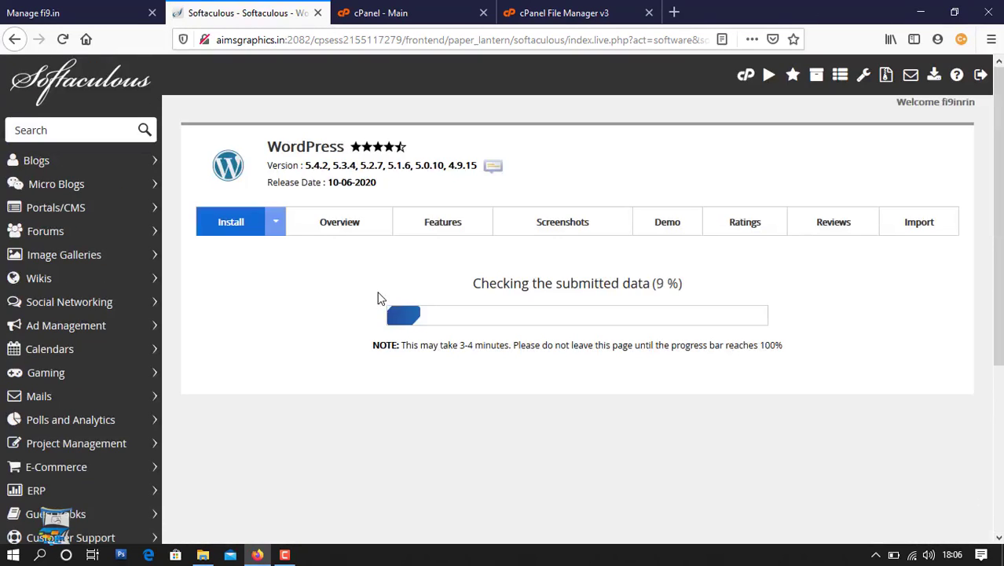
left_click(601, 10)
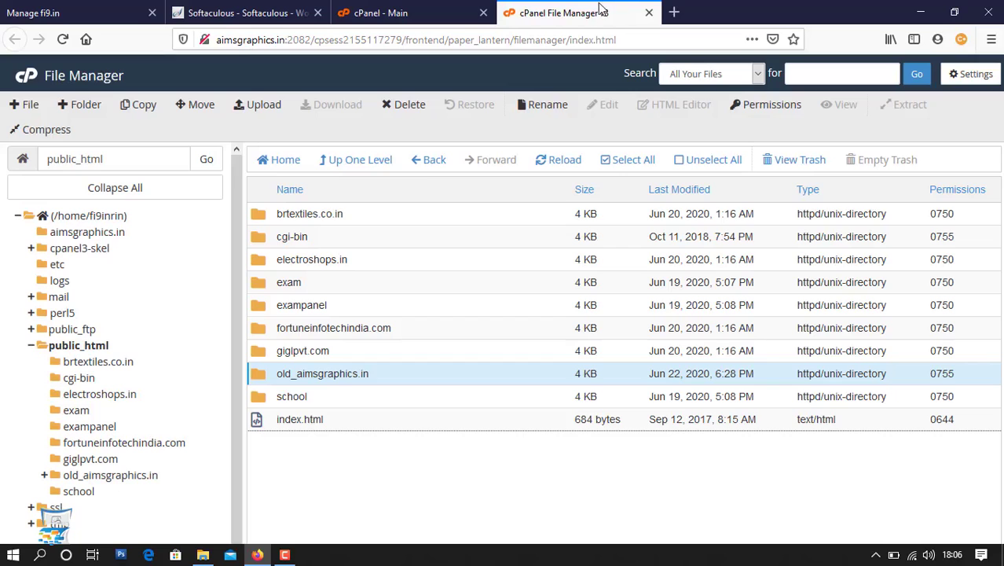
left_click(564, 160)
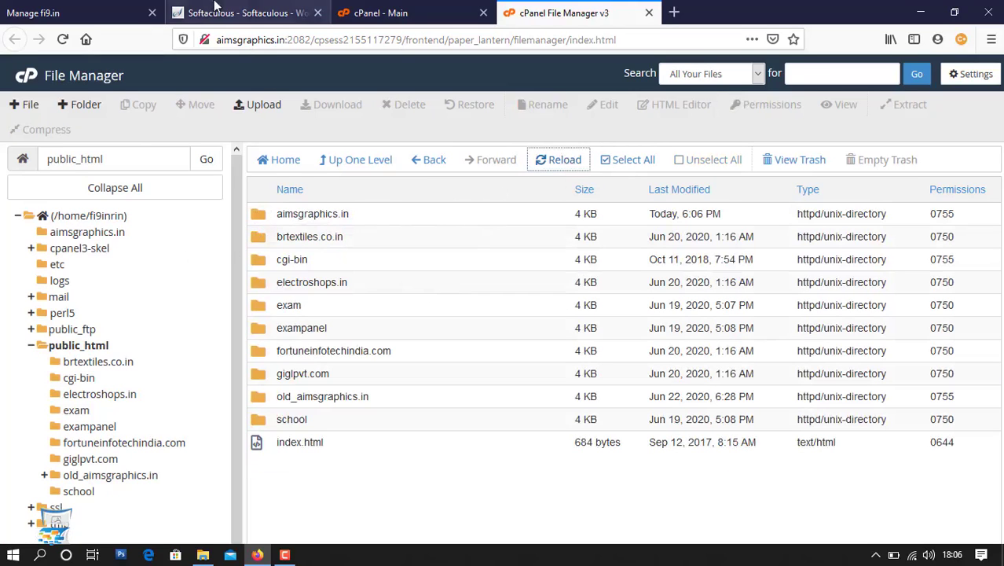
left_click(236, 13)
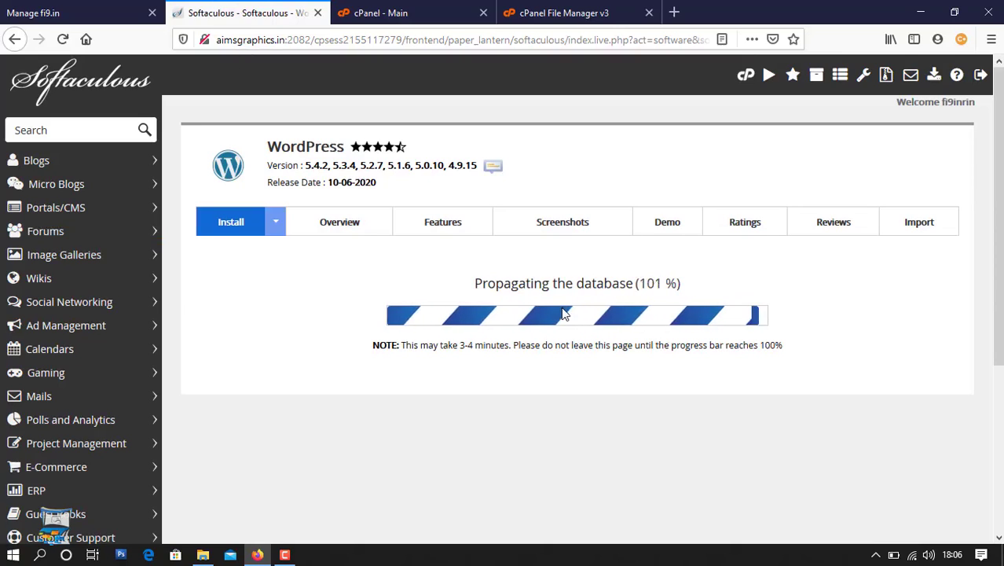
left_click(565, 13)
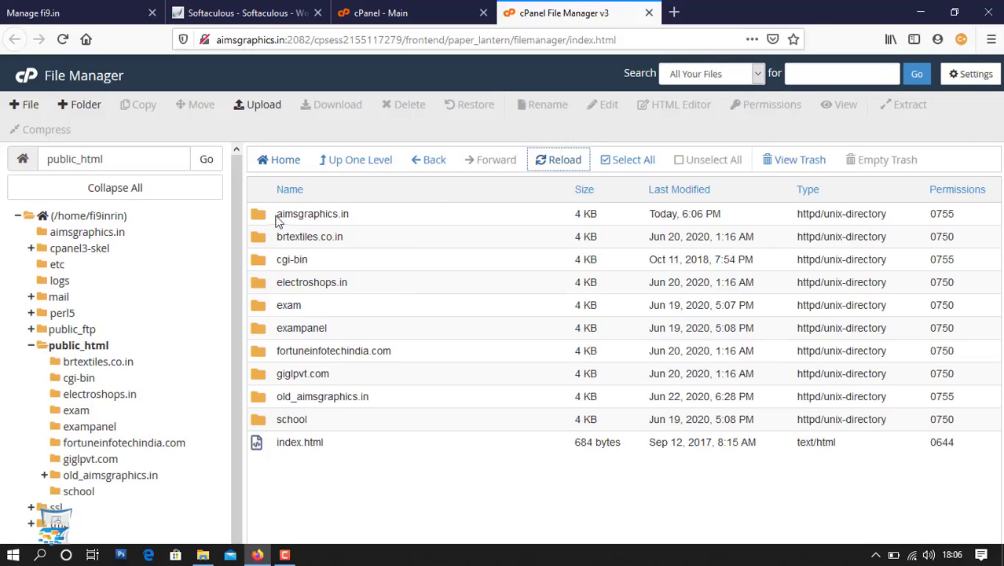
left_click(255, 11)
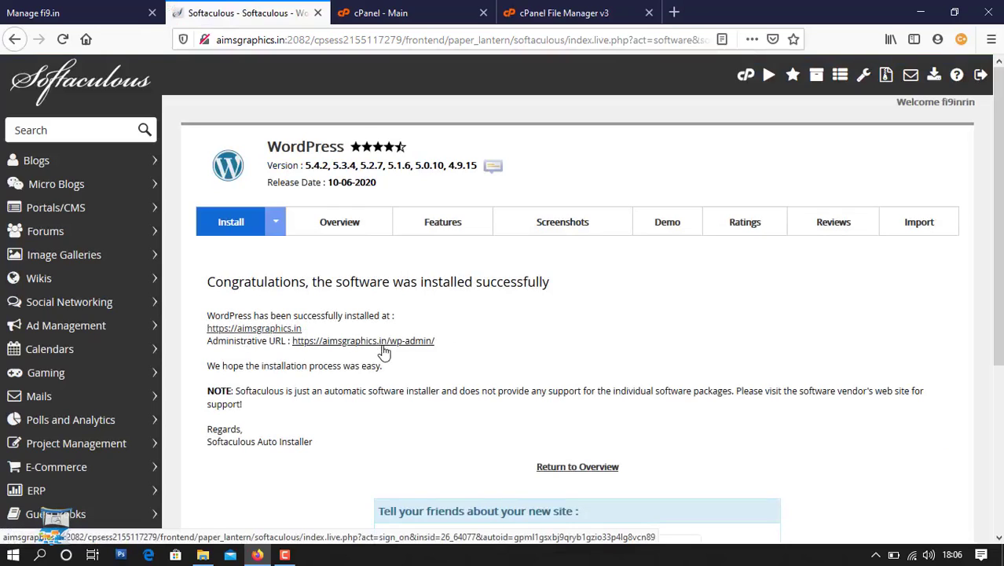
scroll(504, 371, "down", 1)
scroll(421, 341, "up", 1)
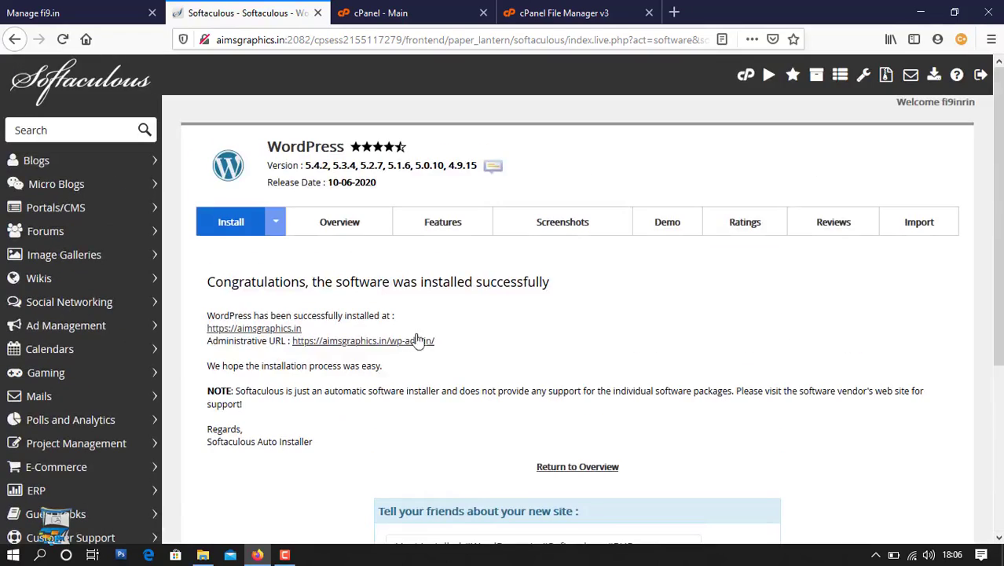
scroll(359, 377, "down", 6)
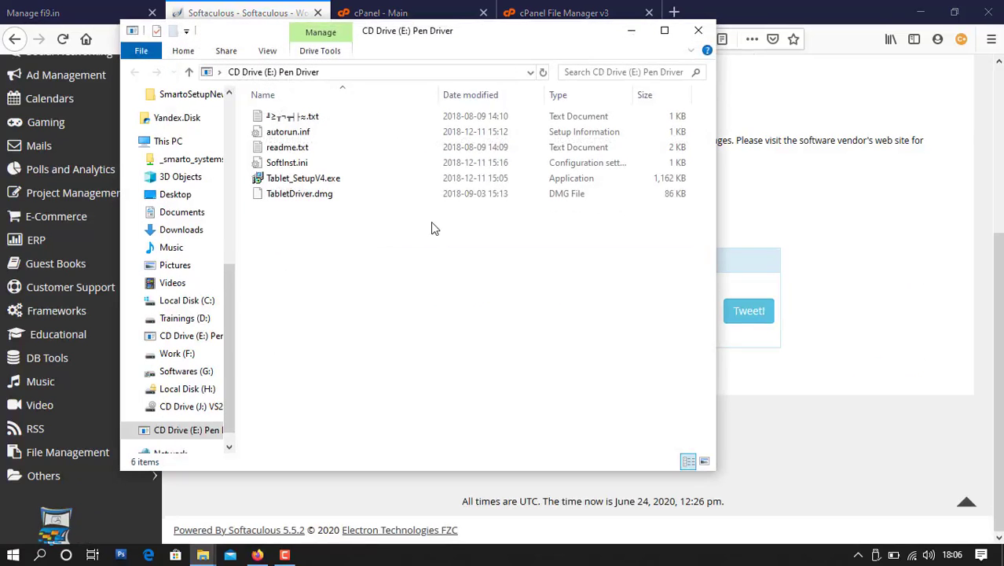
left_click(697, 30)
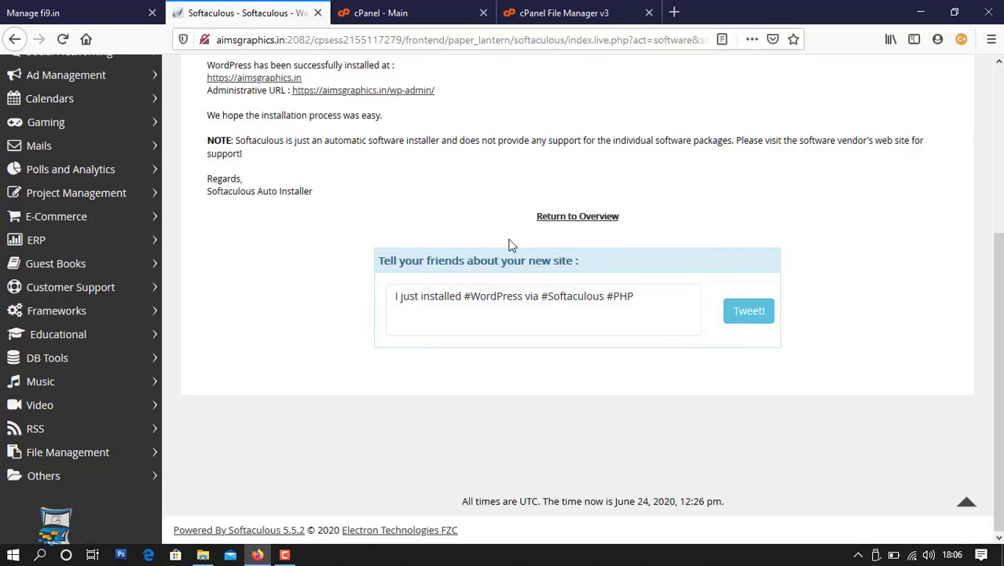
scroll(503, 251, "up", 5)
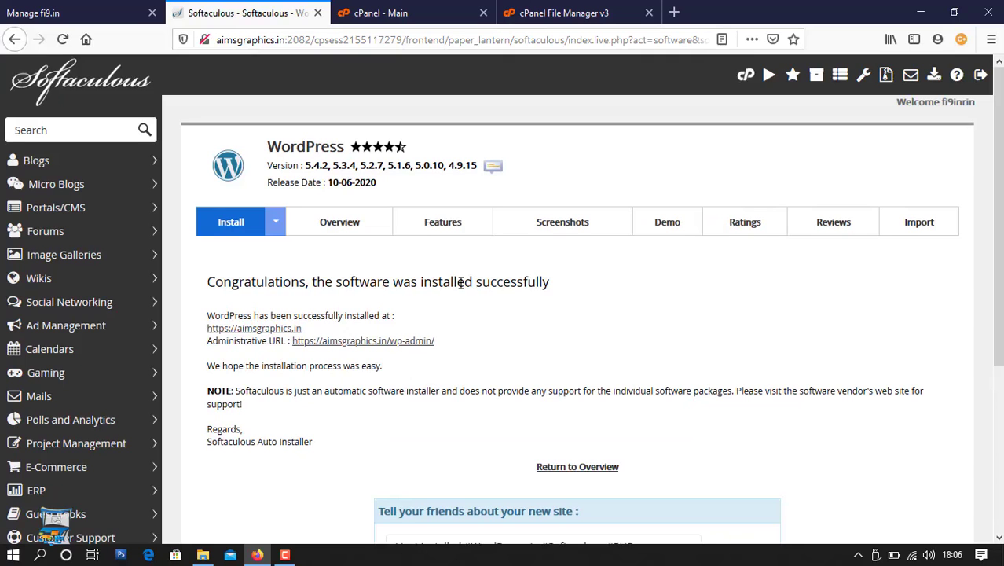
scroll(460, 283, "down", 3)
scroll(460, 283, "up", 3)
scroll(460, 283, "down", 1)
scroll(460, 283, "up", 1)
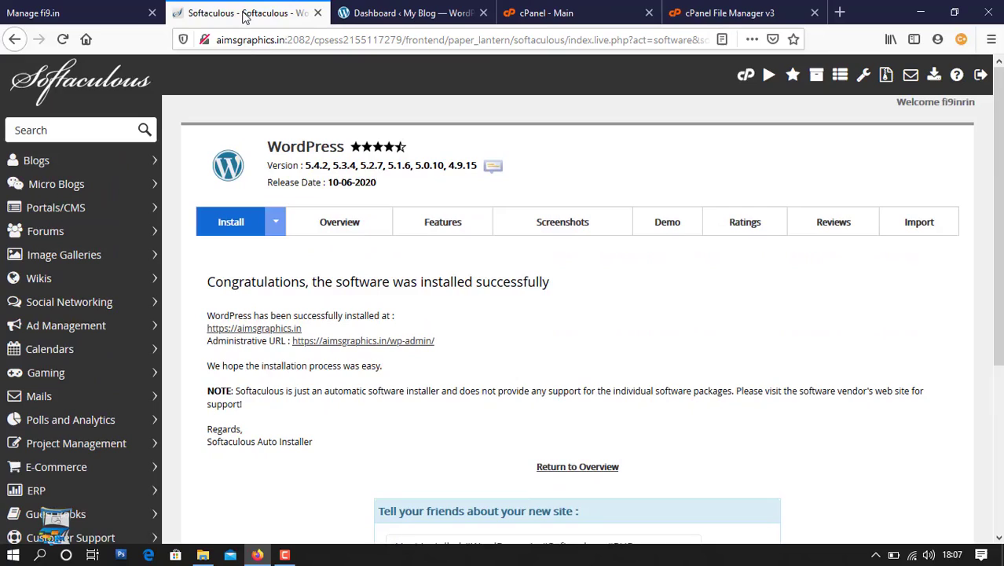
Step: Open the new WordPress admin dashboard and log out from the Howdy, admin menu
left_click(376, 341)
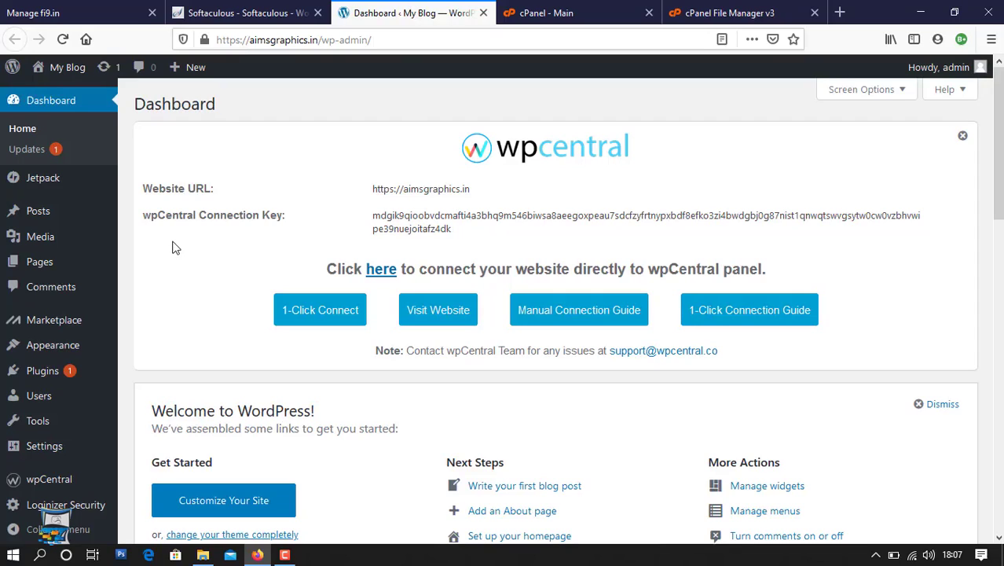
left_click(244, 13)
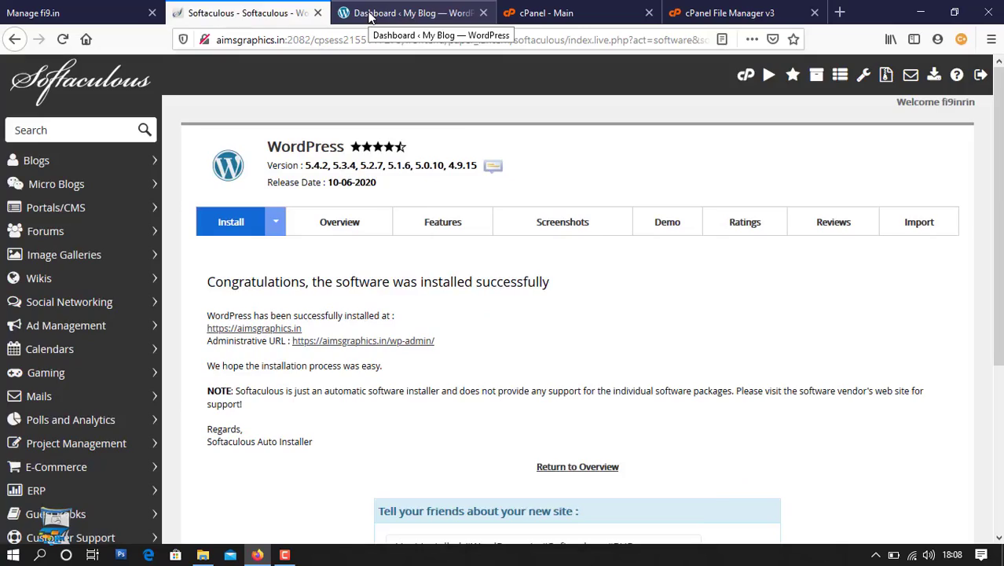
left_click(408, 13)
mouse_move(949, 67)
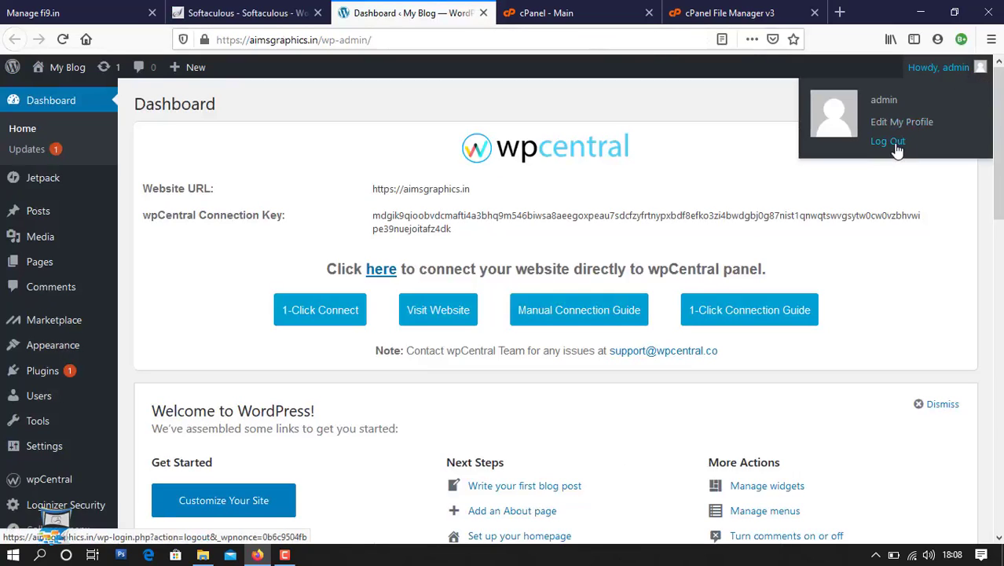
left_click(893, 143)
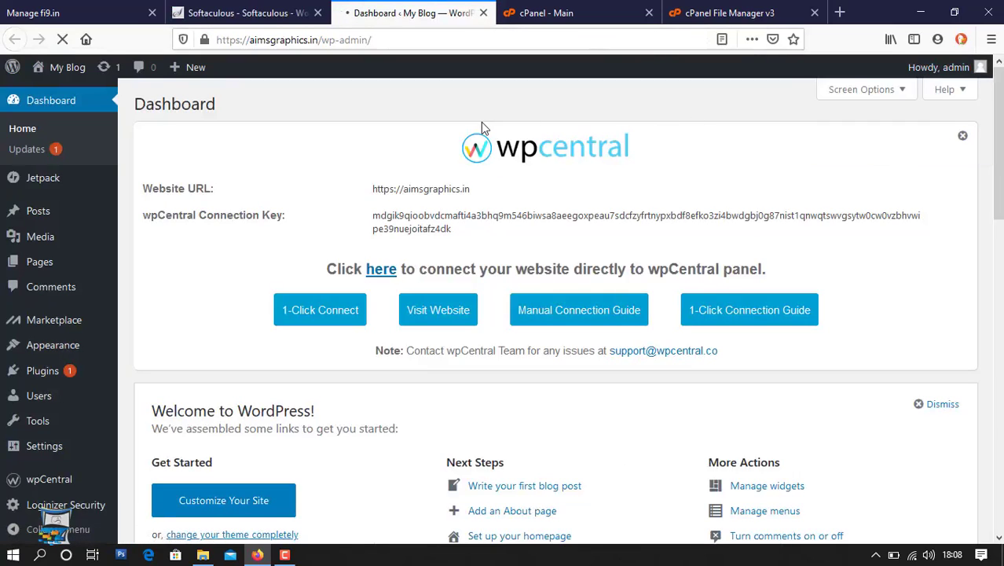
Step: Sign back in as the admin user with the account password, then open Edit My Profile
left_click(236, 13)
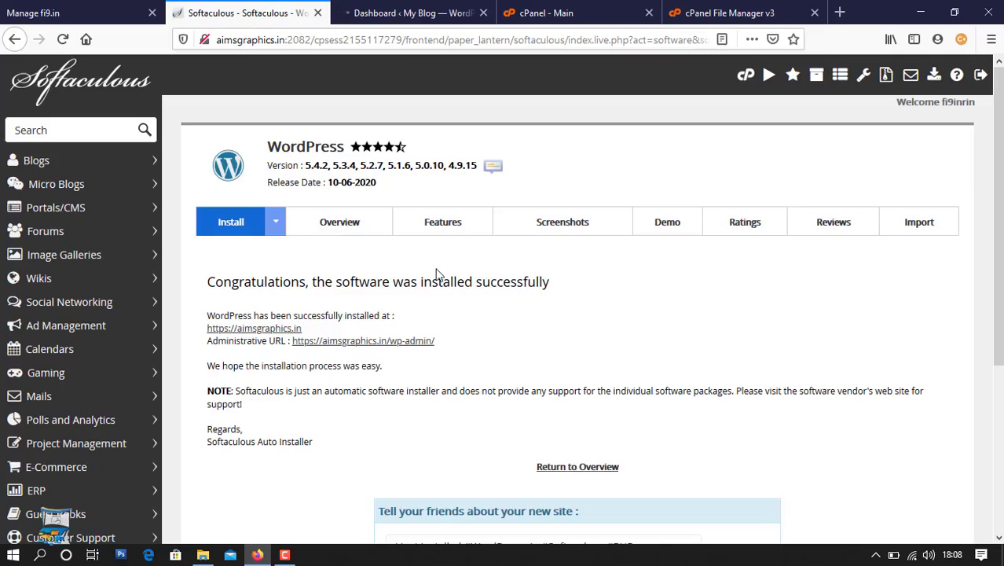
key("ctrl+Tab")
key("ctrl+a")
type("***")
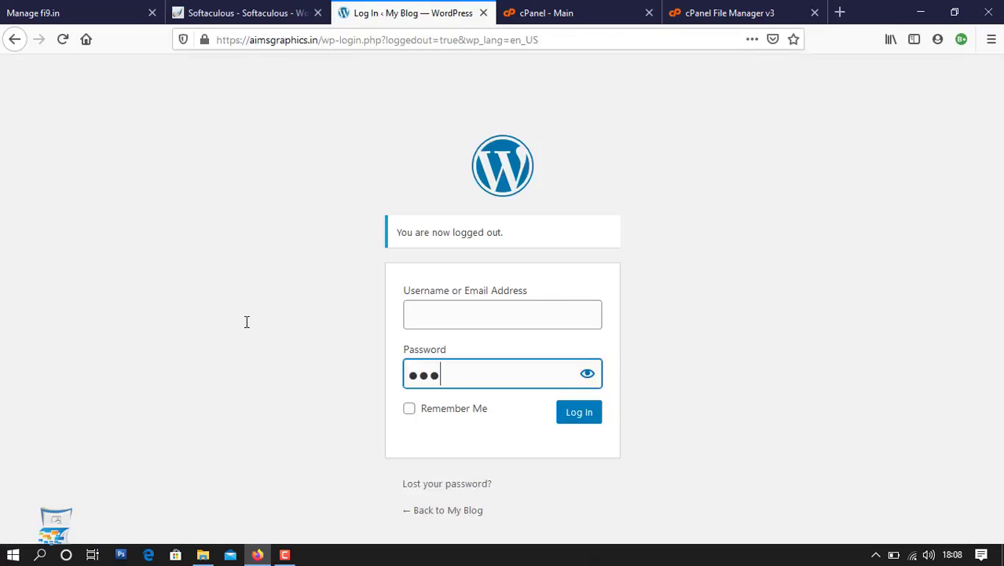
key("BackSpace")
key("BackSpace")
key("BackSpace")
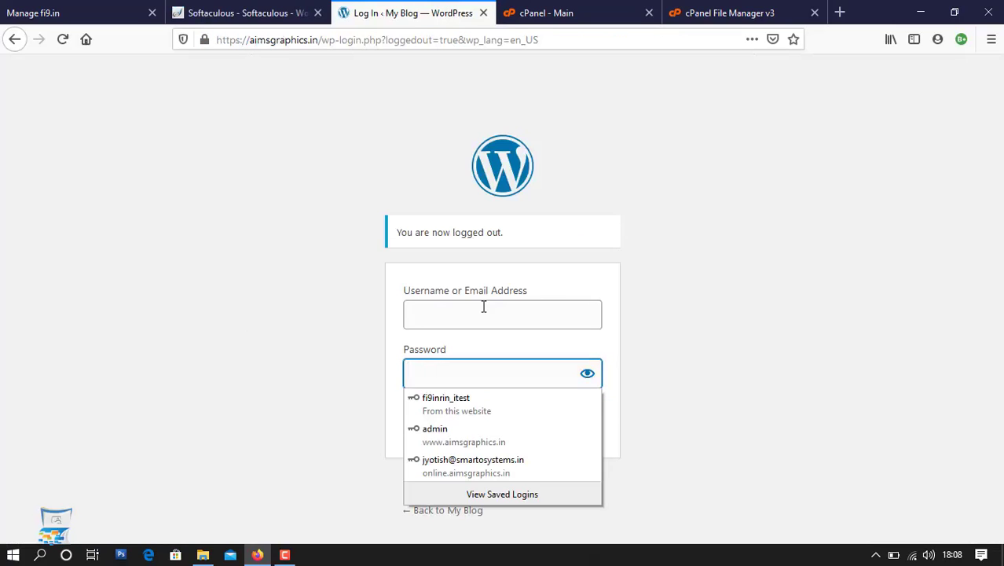
left_click(484, 306)
type("admin")
key("Tab")
key("ctrl+v")
key("Return")
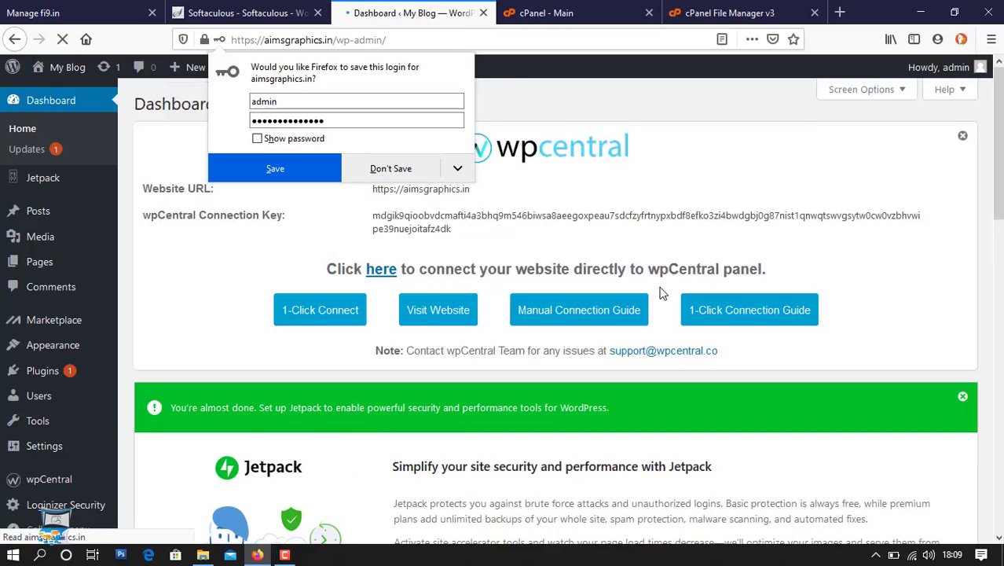
mouse_move(943, 66)
left_click(849, 118)
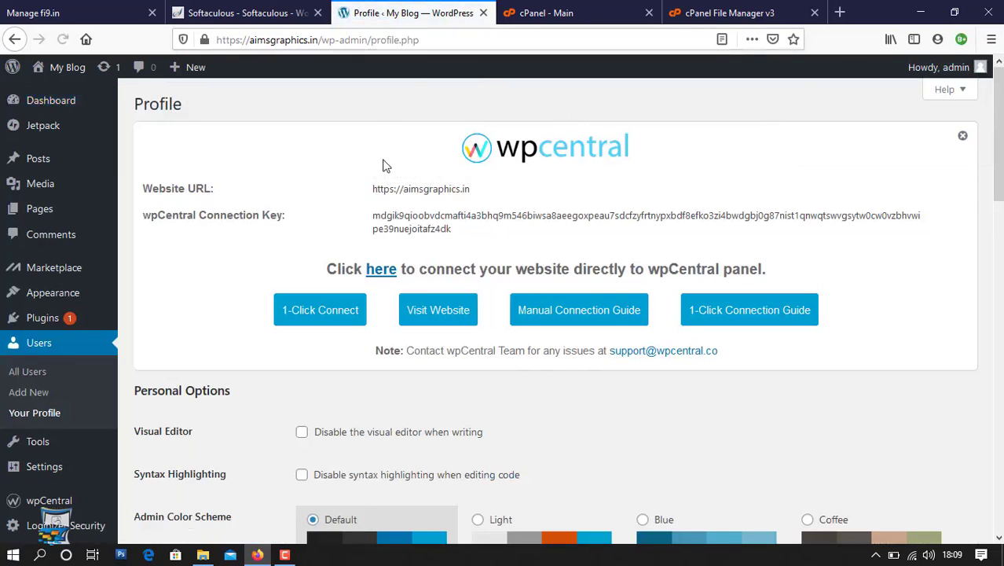
Step: Generate a new password, overwrite it with your own chosen password, and click Update Profile
scroll(266, 382, "down", 10)
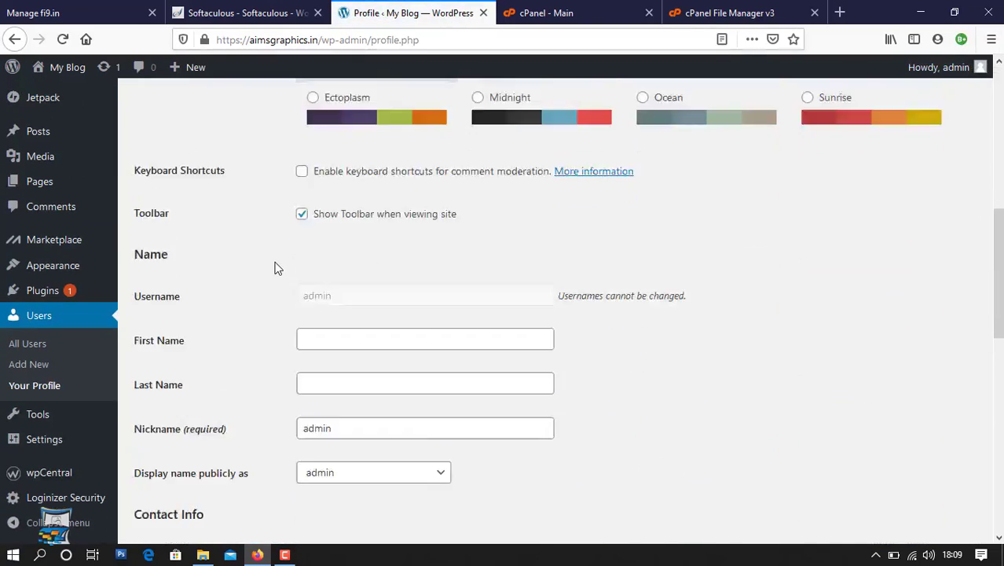
scroll(242, 262, "down", 5)
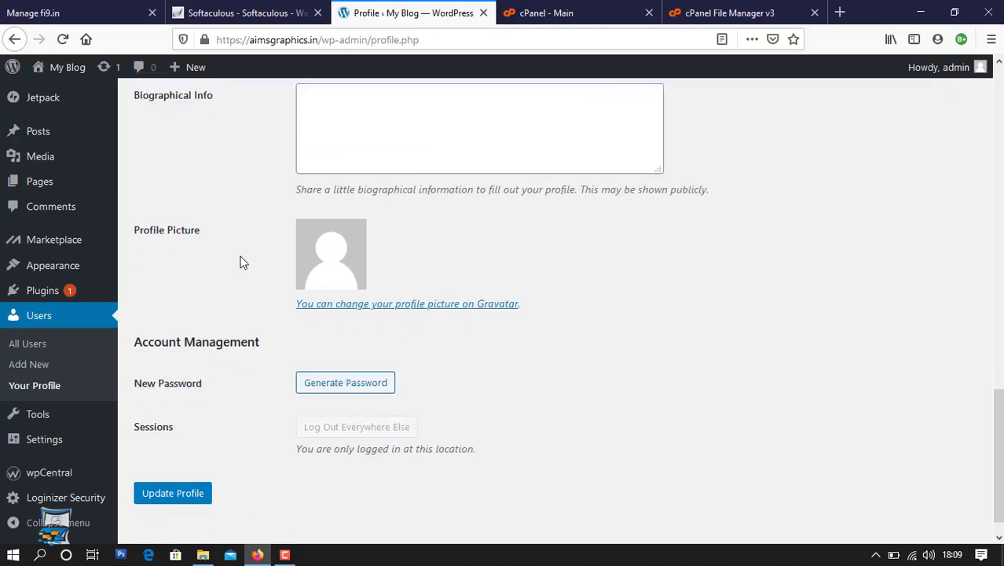
left_click(338, 363)
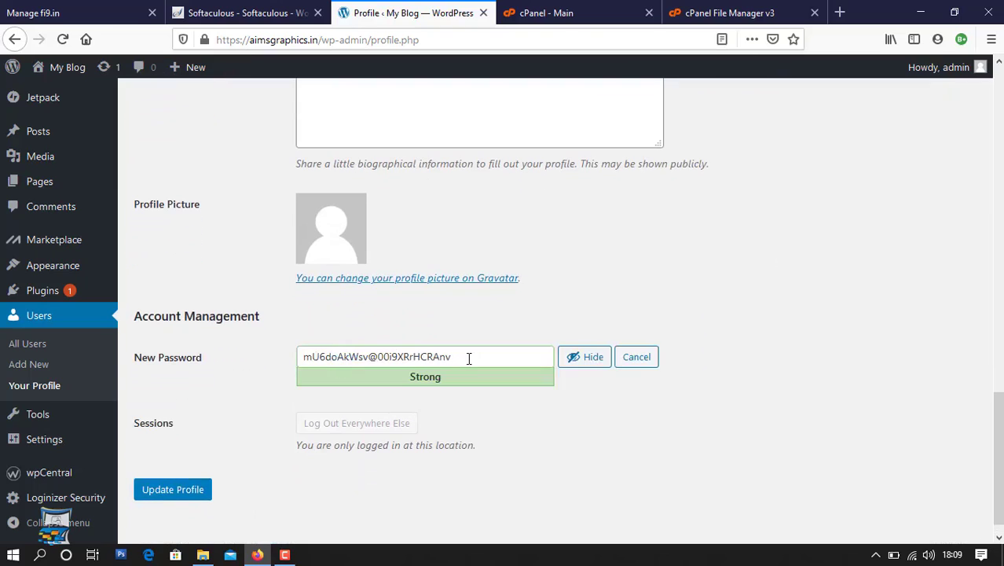
left_click_drag(469, 357, 315, 362)
left_click(579, 361)
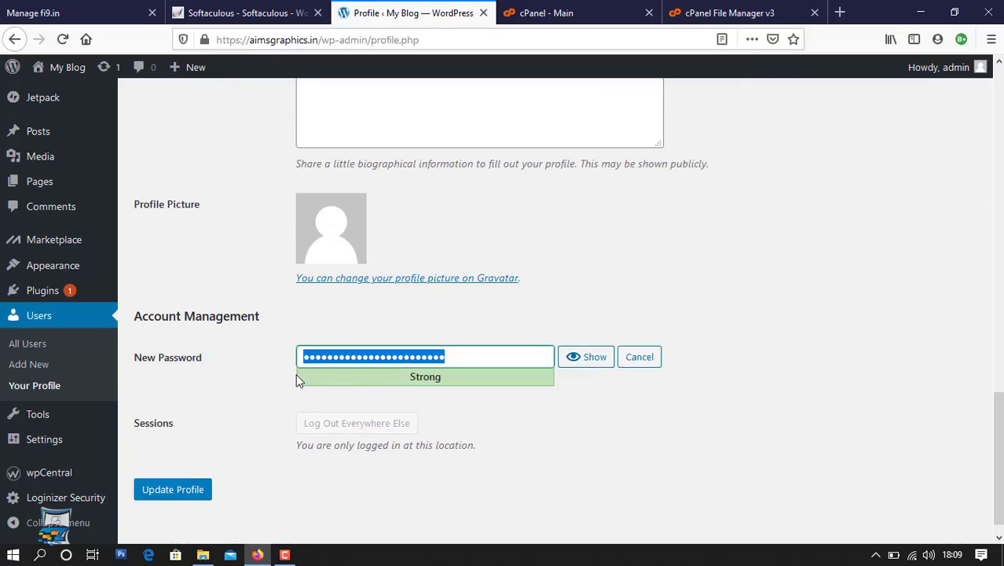
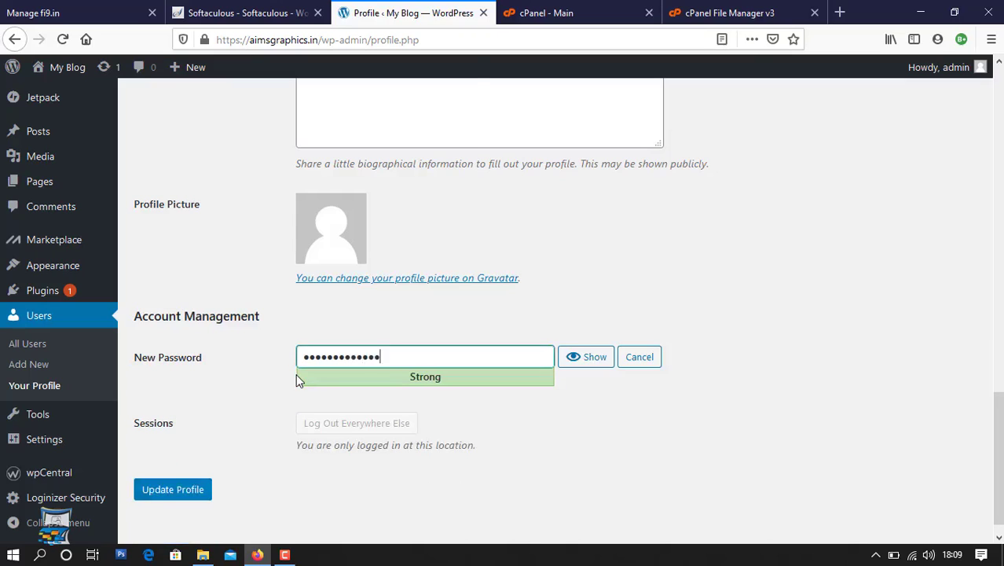
left_click(176, 488)
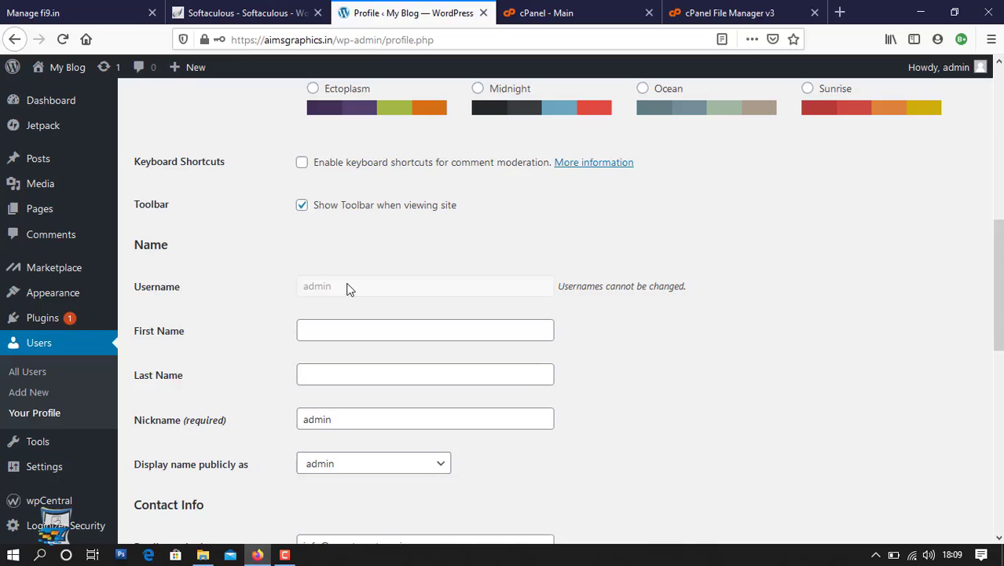
Step: Resubmit the profile until it reports 'Profile updated.', then go to the admin Dashboard
scroll(348, 289, "down", 5)
scroll(348, 289, "up", 4)
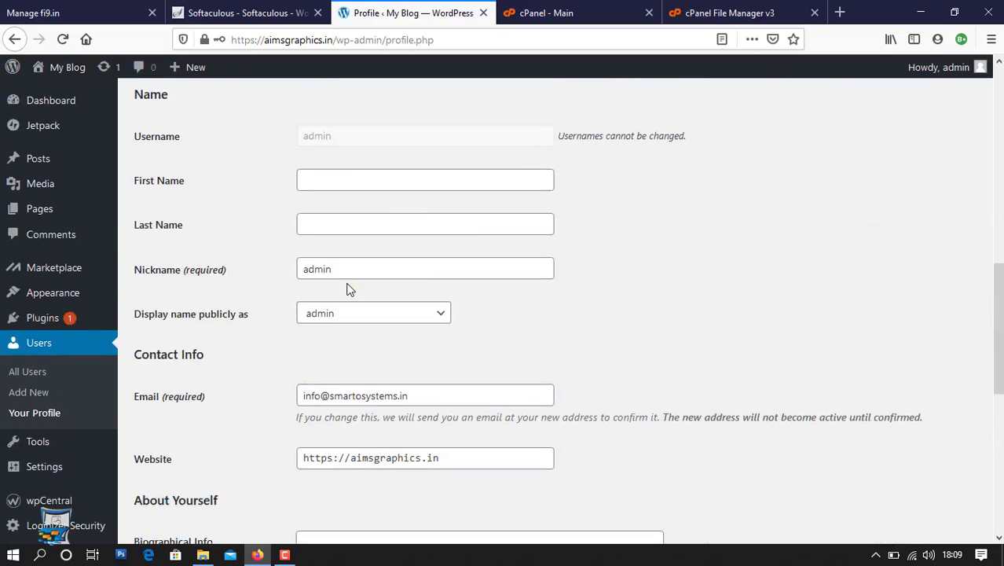
scroll(350, 289, "down", 4)
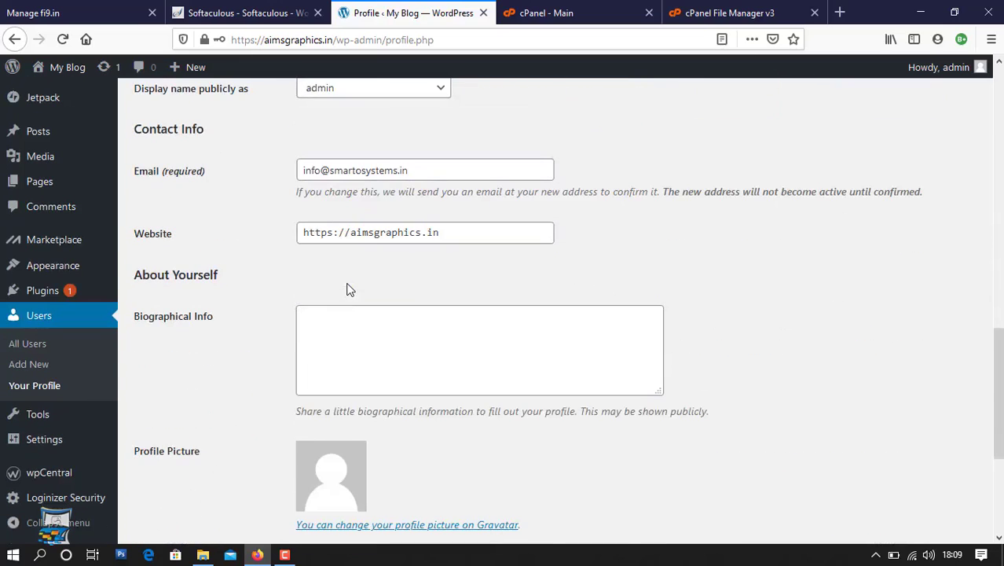
scroll(350, 289, "down", 3)
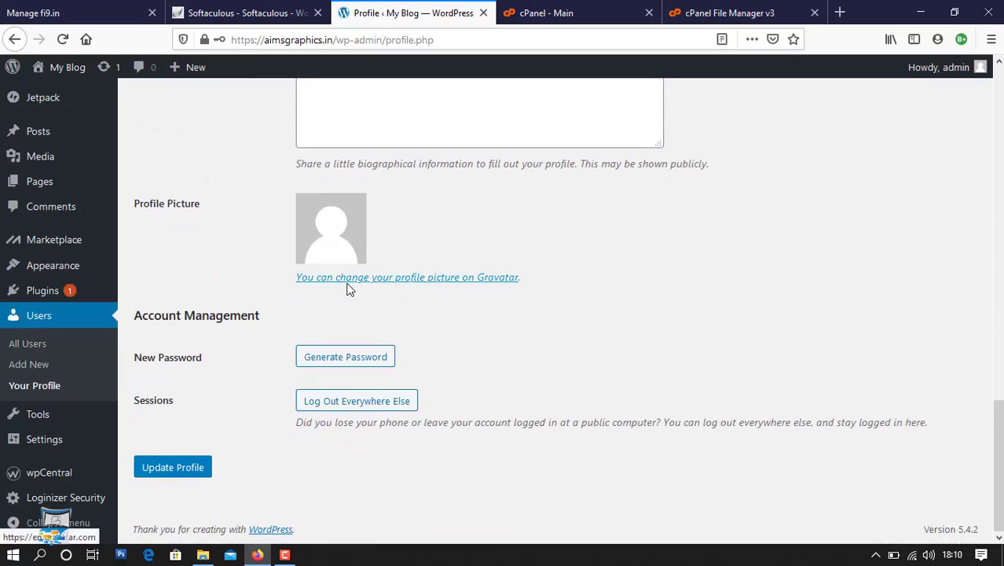
key("Return")
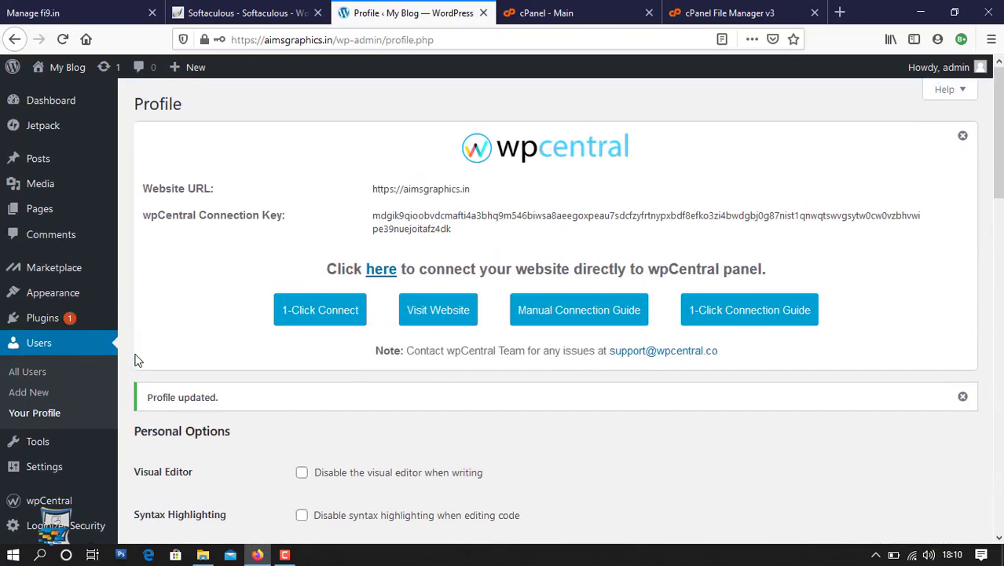
left_click(45, 108)
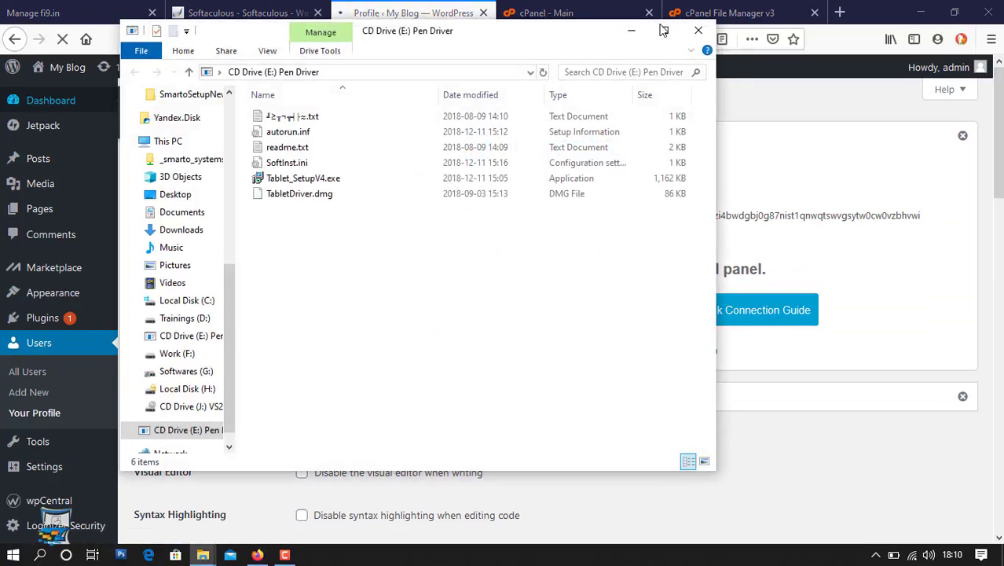
left_click(637, 35)
left_click(636, 36)
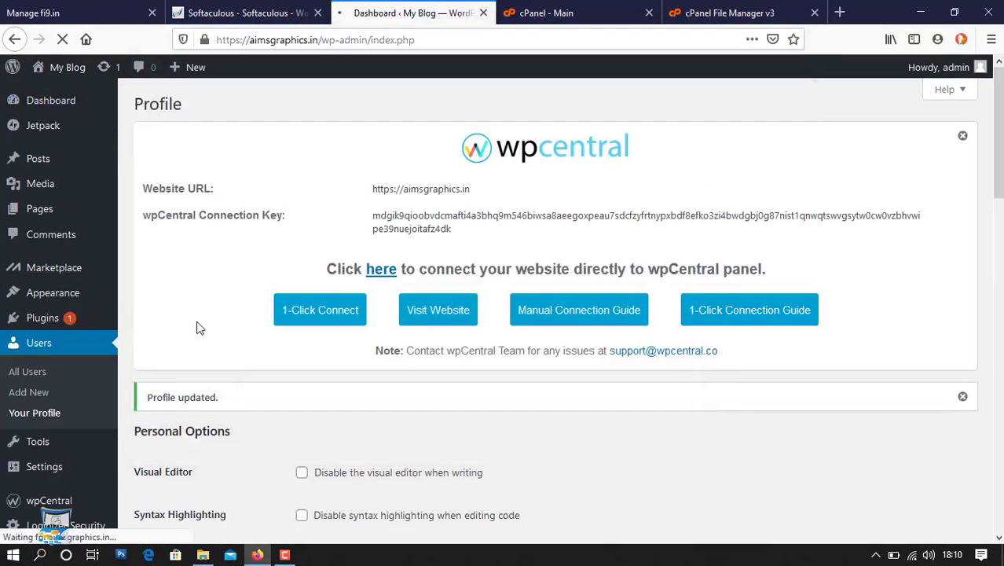